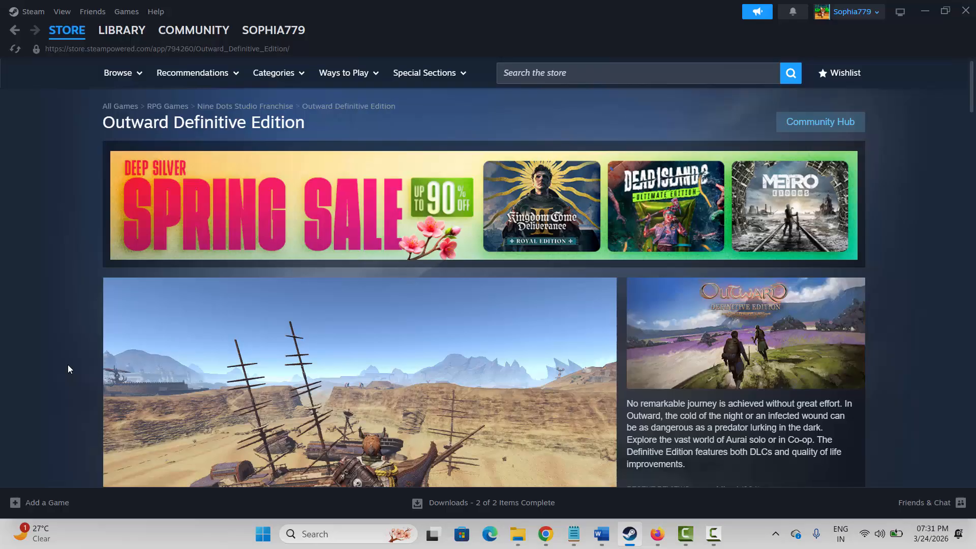
Examine the minimum and recommended system requirements on the Outward Definitive Edition store page
scroll(68, 363, "down", 20)
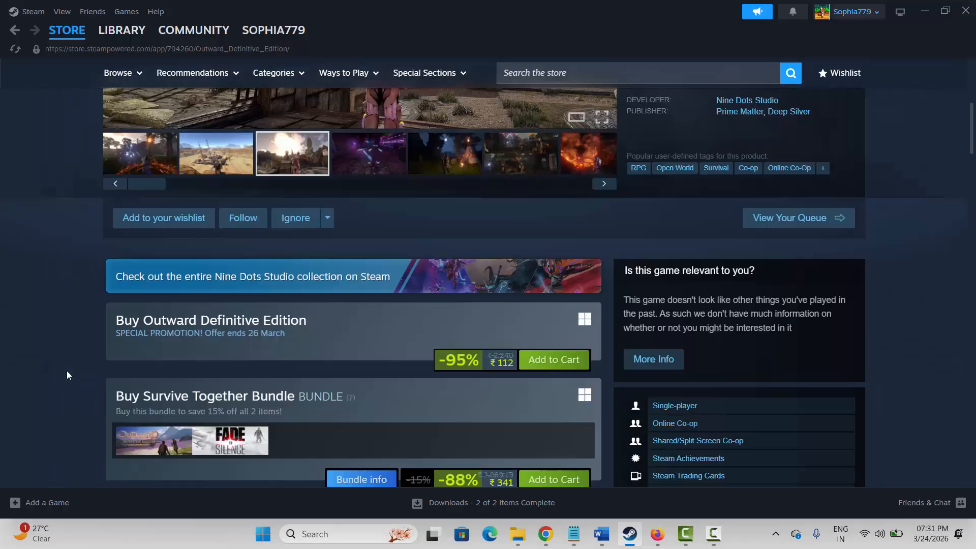
scroll(68, 380, "down", 15)
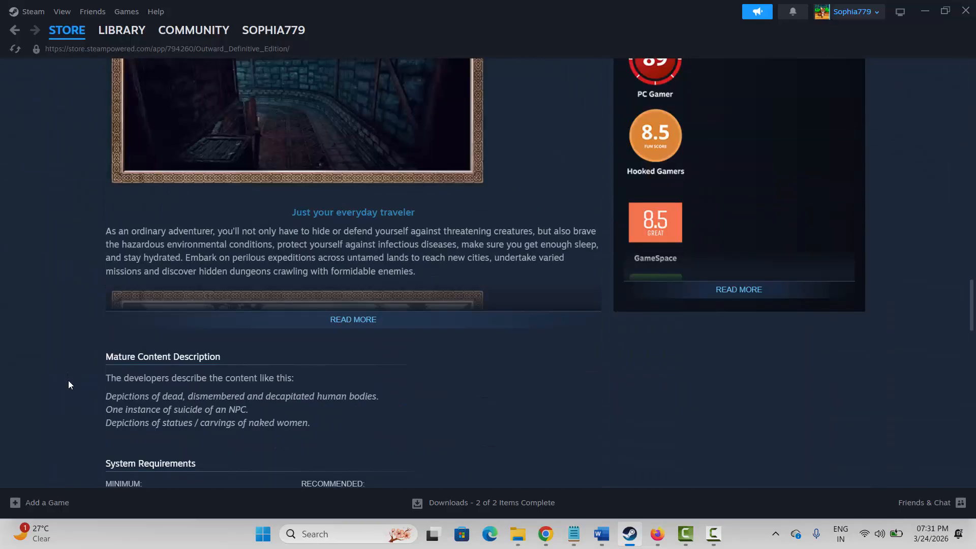
left_click_drag(105, 308, 336, 336)
left_click(327, 345)
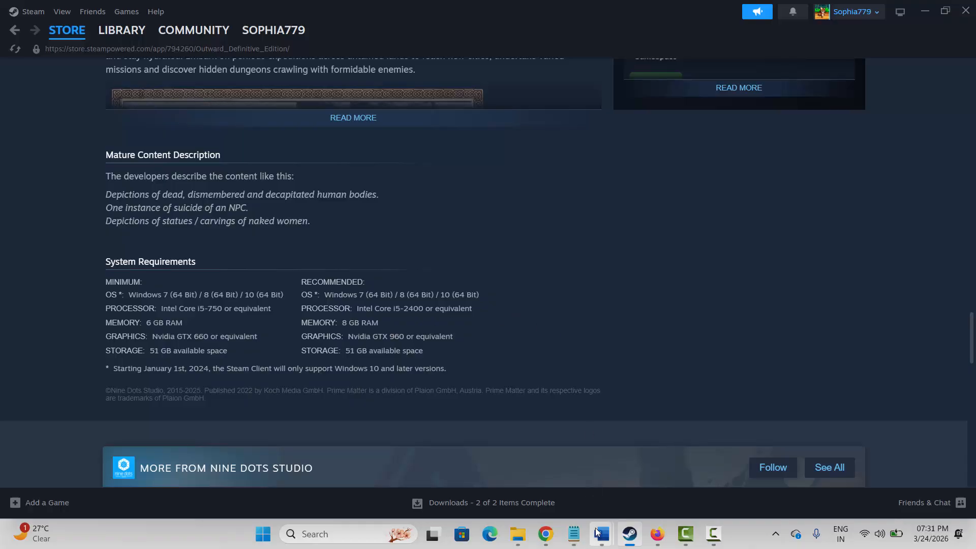
Switch to the Word document and highlight the heading "Method 2: Modify Launch Options"
mouse_move(599, 528)
left_click(534, 462)
left_click(240, 229)
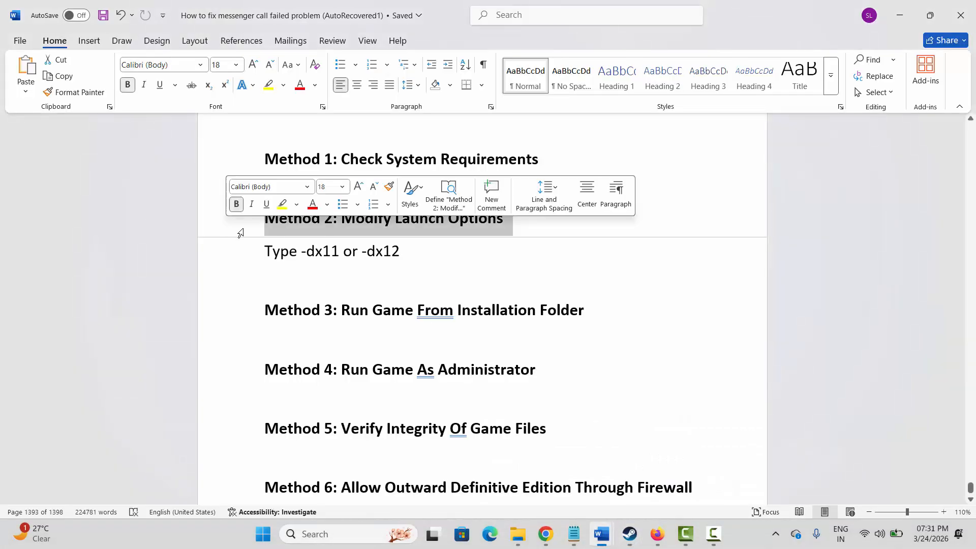
left_click(462, 310)
Switch to the Steam library, inspect the launch options in the properties of skate., and close them
left_click(630, 534)
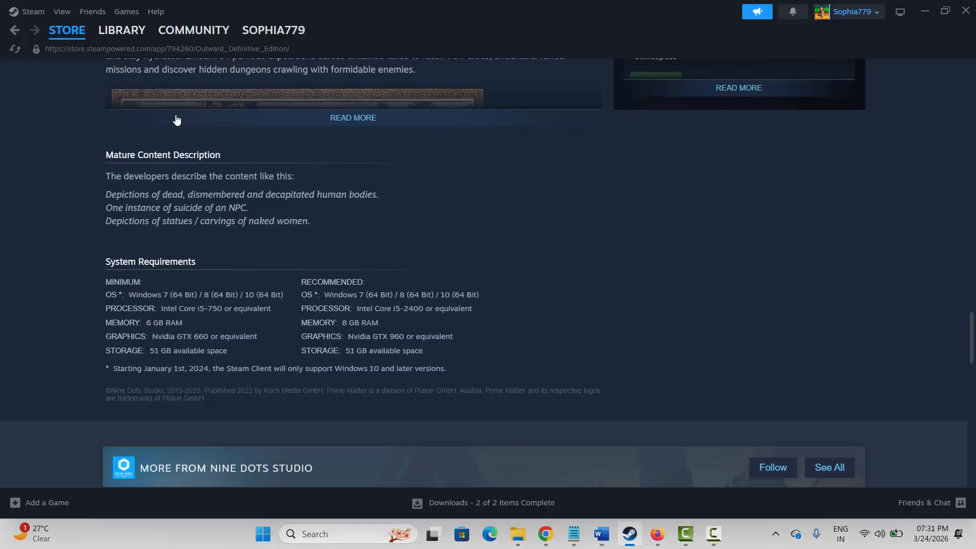
left_click(118, 31)
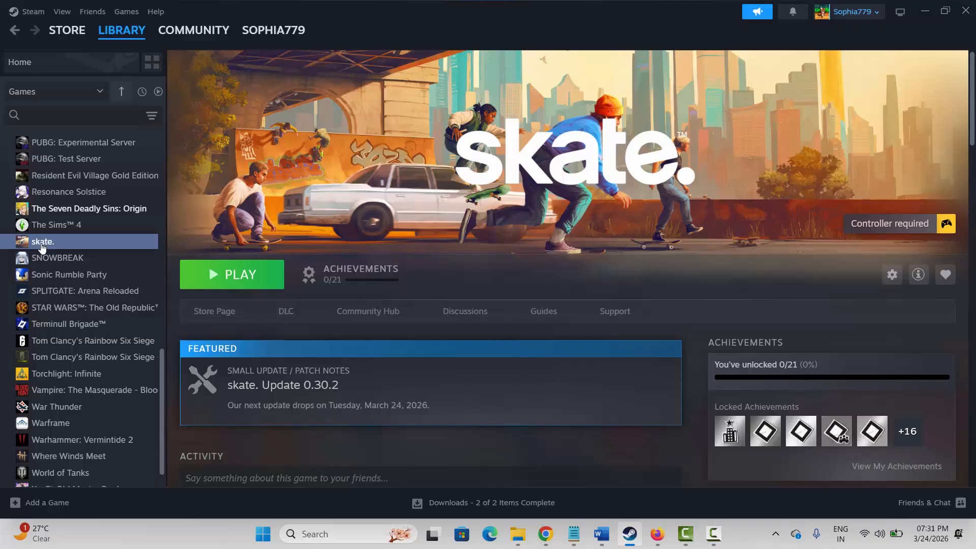
right_click(42, 247)
left_click(76, 346)
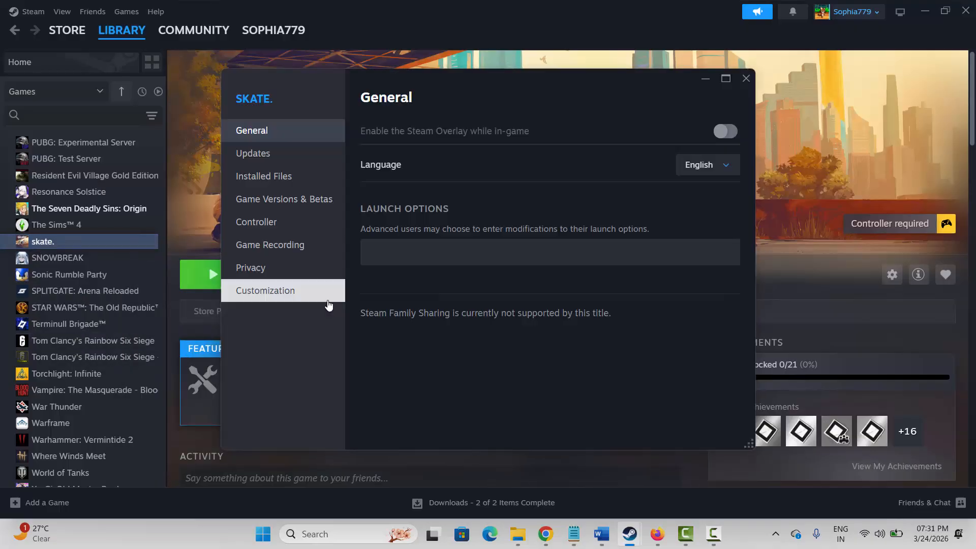
left_click(397, 253)
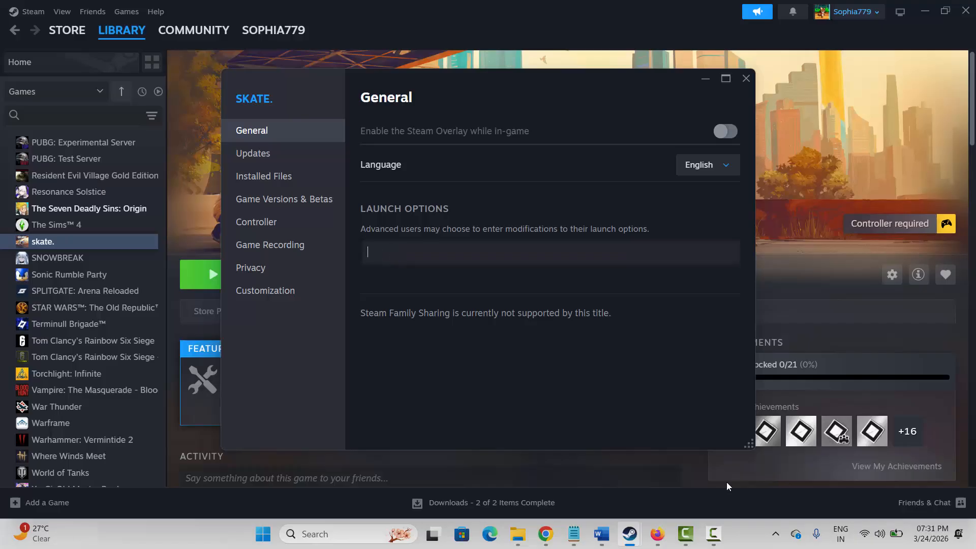
left_click(745, 78)
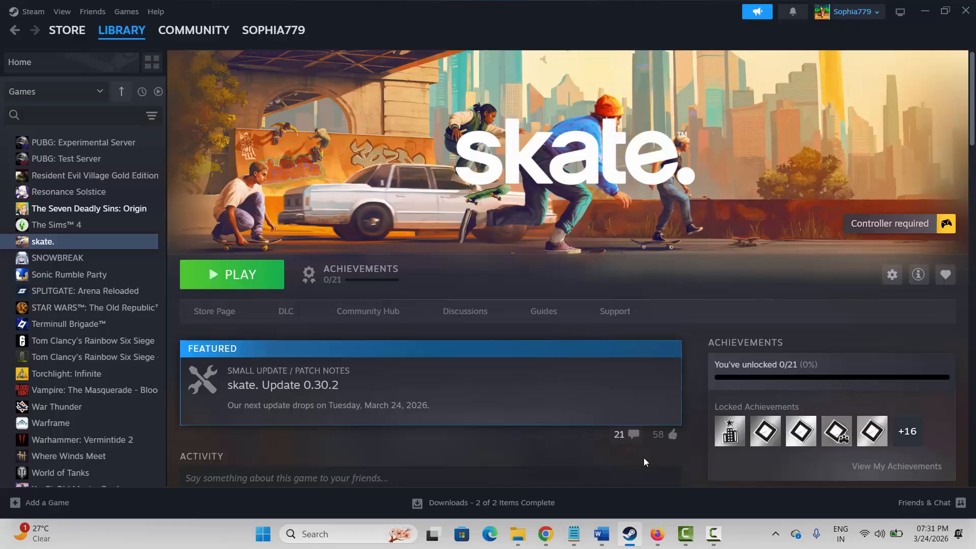
Return to the Word document and highlight the heading "Method 3: Run Game From Installation Folder"
left_click(632, 539)
left_click(225, 316)
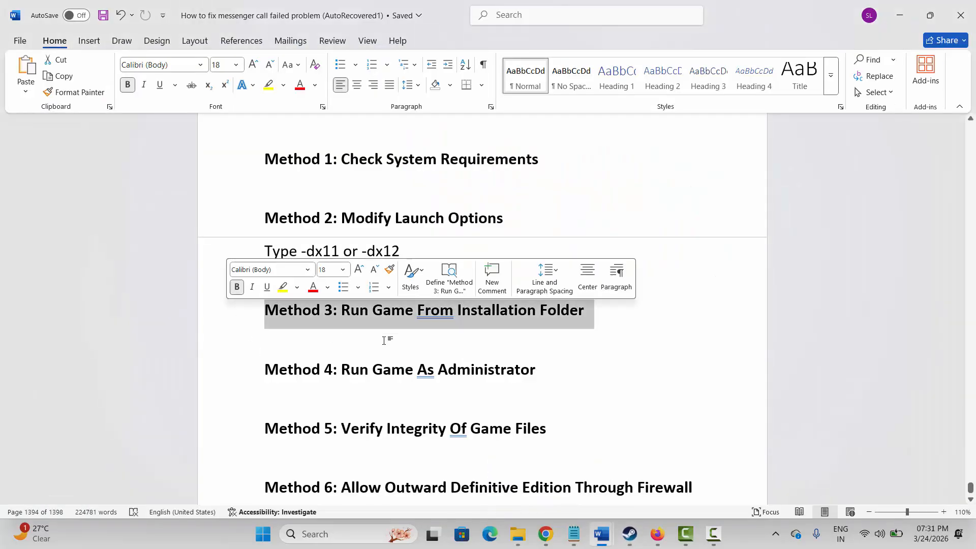
left_click(355, 391)
Browse the local files of skate. from the Steam library and select the Skate application in its installation folder
left_click(630, 534)
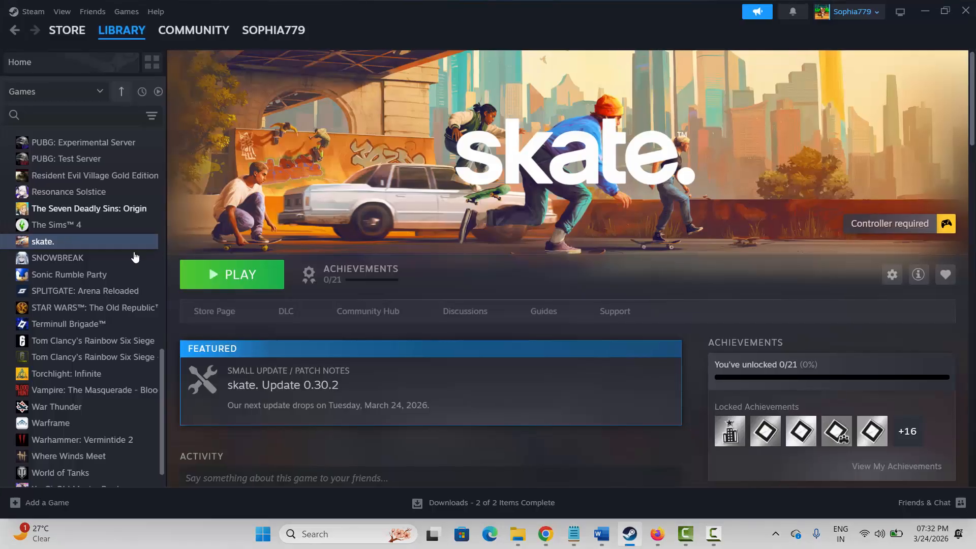
right_click(65, 242)
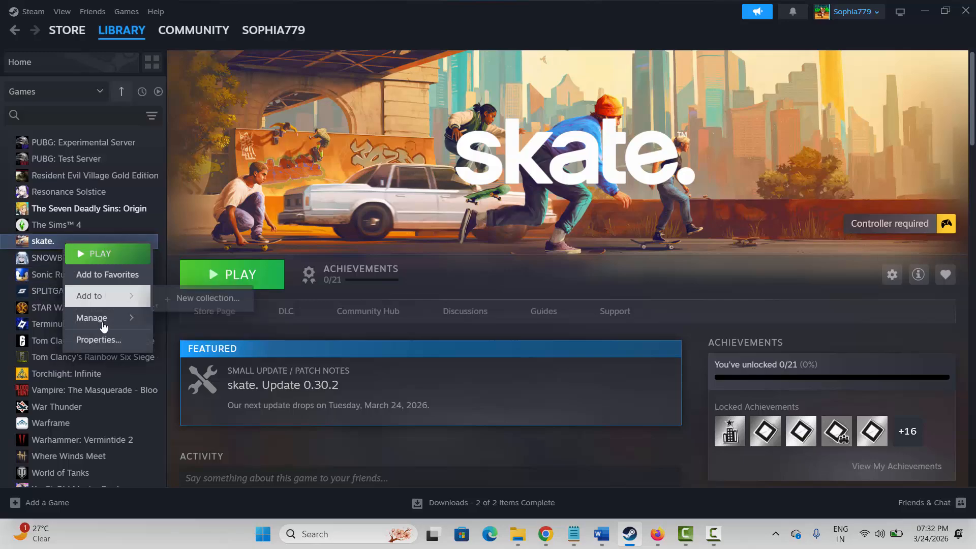
mouse_move(104, 326)
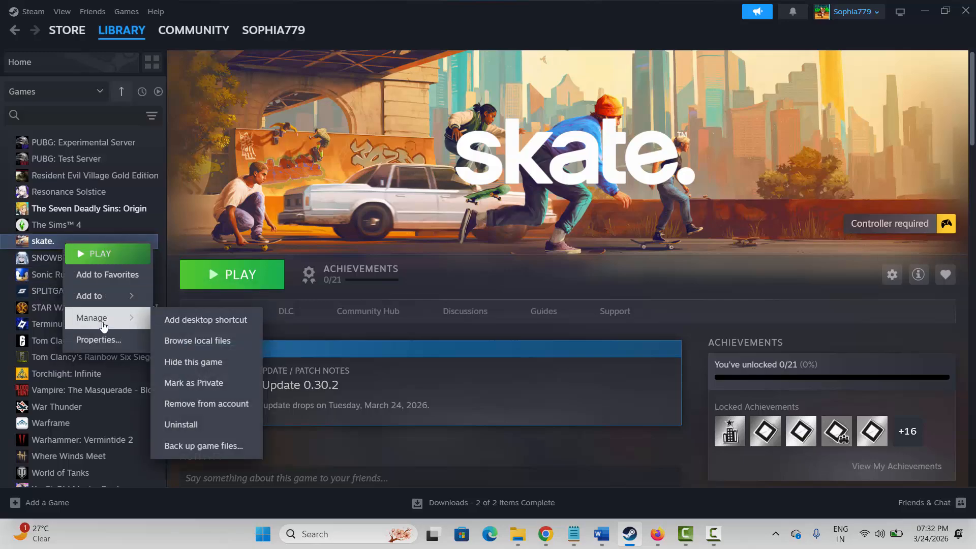
left_click(196, 341)
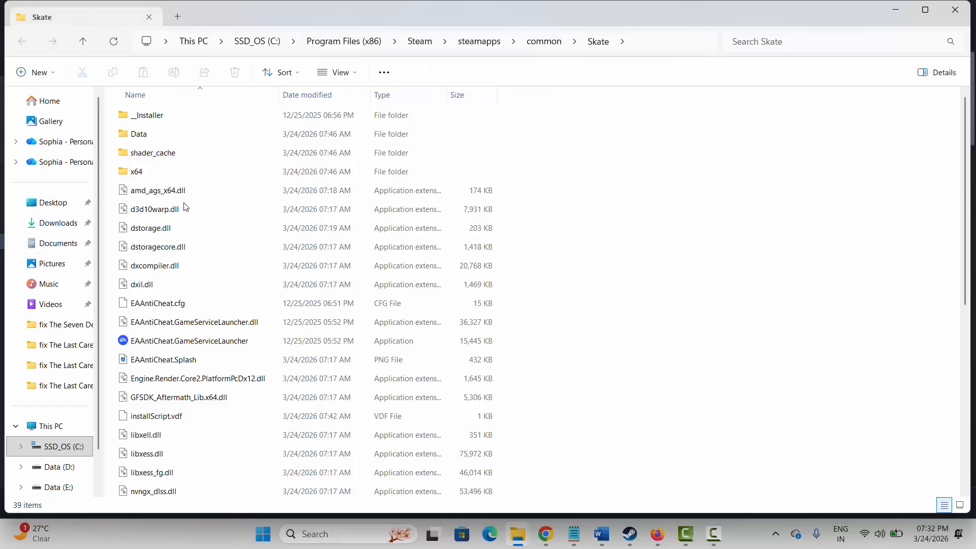
scroll(184, 206, "down", 6)
left_click(139, 286)
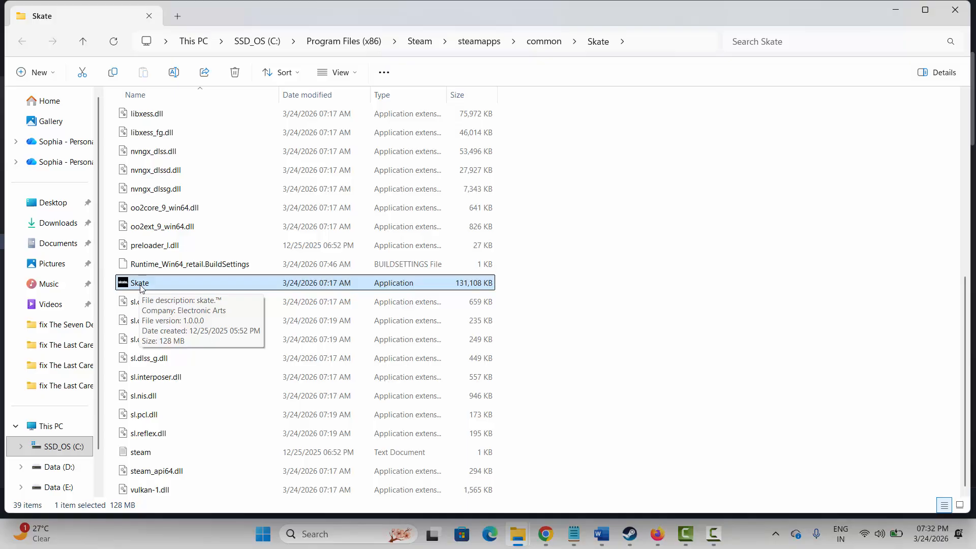
Set the Skate application to run as an administrator in its compatibility properties and apply the change
right_click(142, 288)
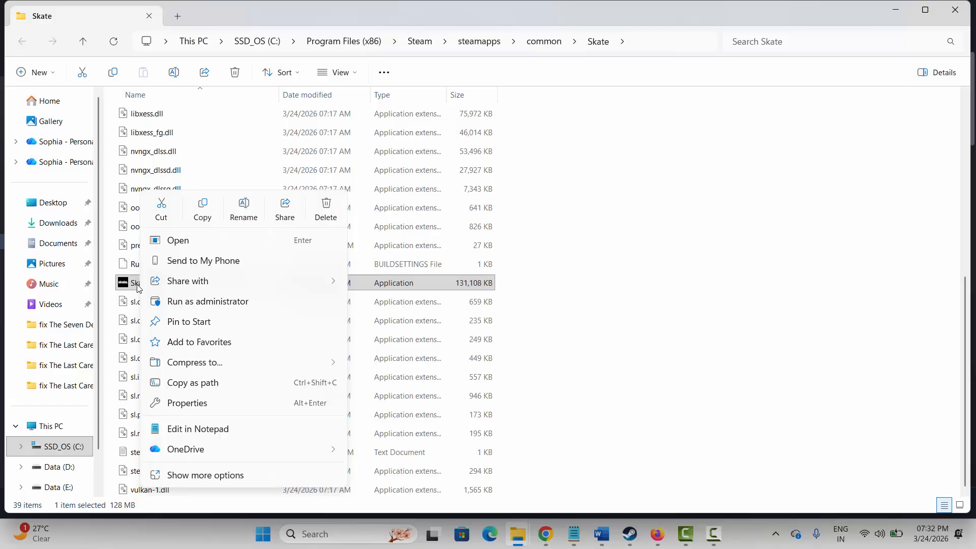
left_click(199, 404)
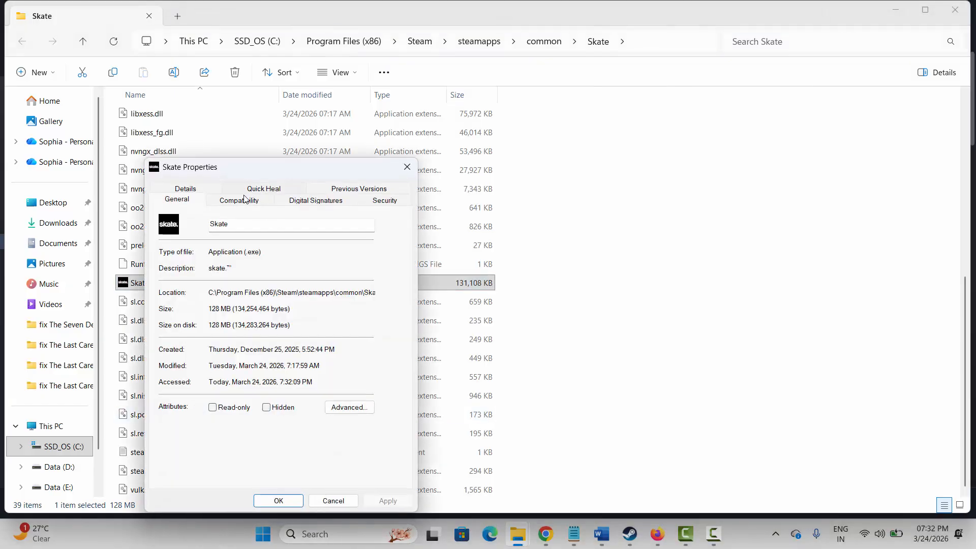
left_click(245, 199)
left_click(170, 399)
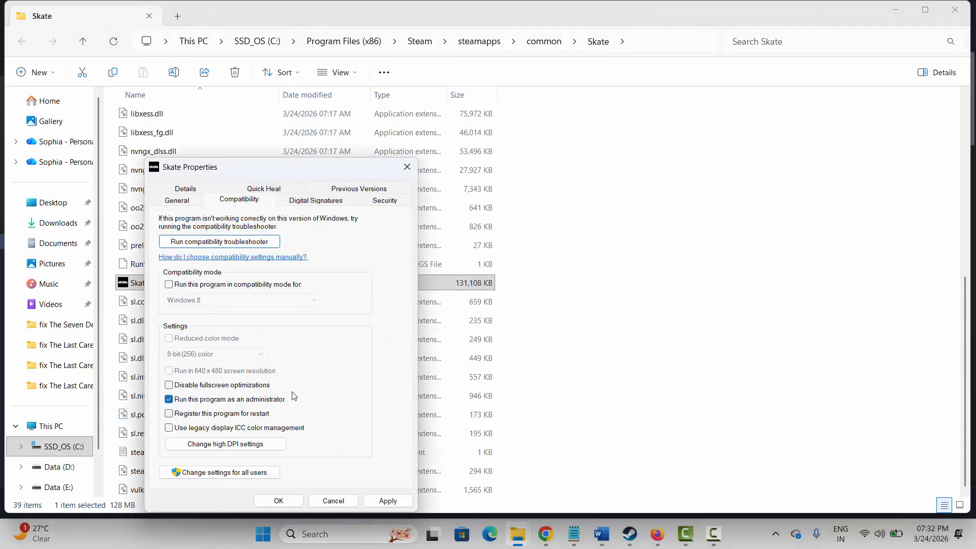
left_click(386, 501)
Enable Windows 7 compatibility mode and disable fullscreen optimizations for the Skate application, applying the changes
left_click(204, 285)
left_click(305, 301)
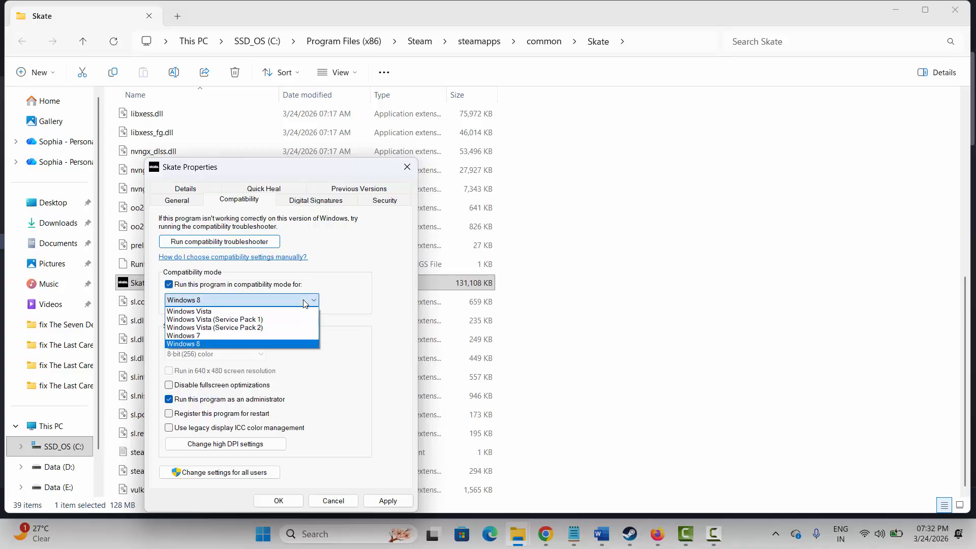
left_click(206, 339)
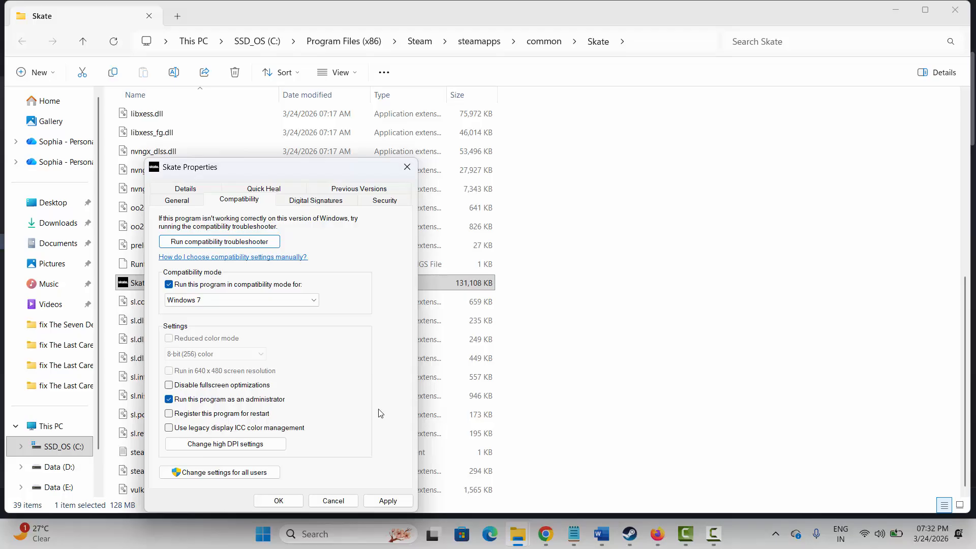
left_click(248, 387)
left_click(388, 501)
Clear Skate's compatibility mode, fullscreen optimization and administrator settings, apply, and close its properties and folder
left_click(247, 287)
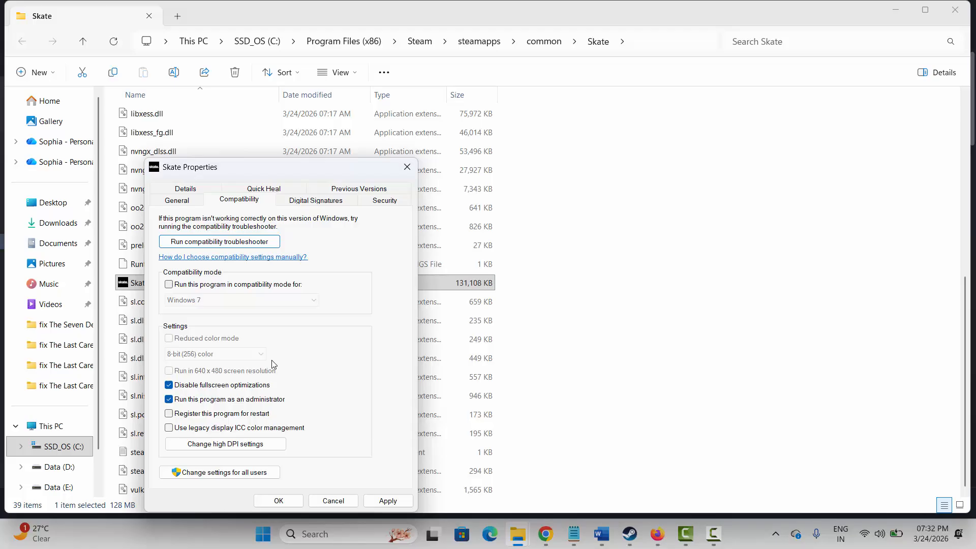
left_click(252, 386)
left_click(269, 400)
left_click(388, 500)
left_click(407, 166)
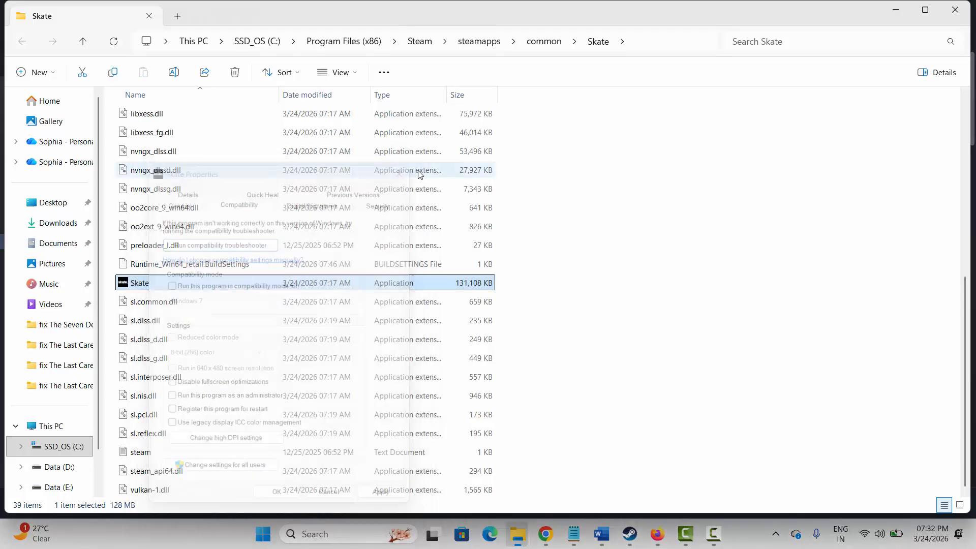
left_click(954, 10)
Return to the Word document and highlight the heading "Method 5: Verify Integrity Of Game Files"
left_click(630, 534)
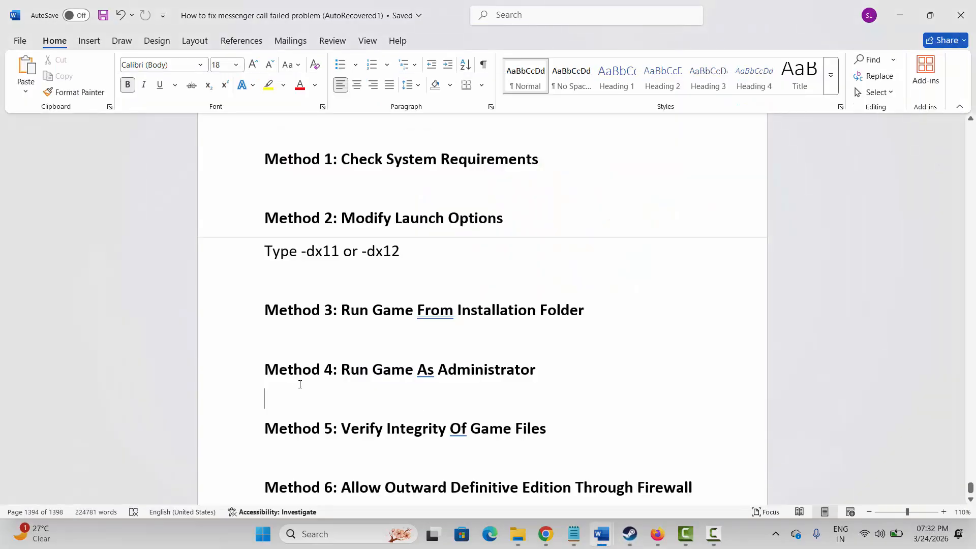
scroll(293, 390, "down", 1)
left_click(221, 407)
left_click(406, 425)
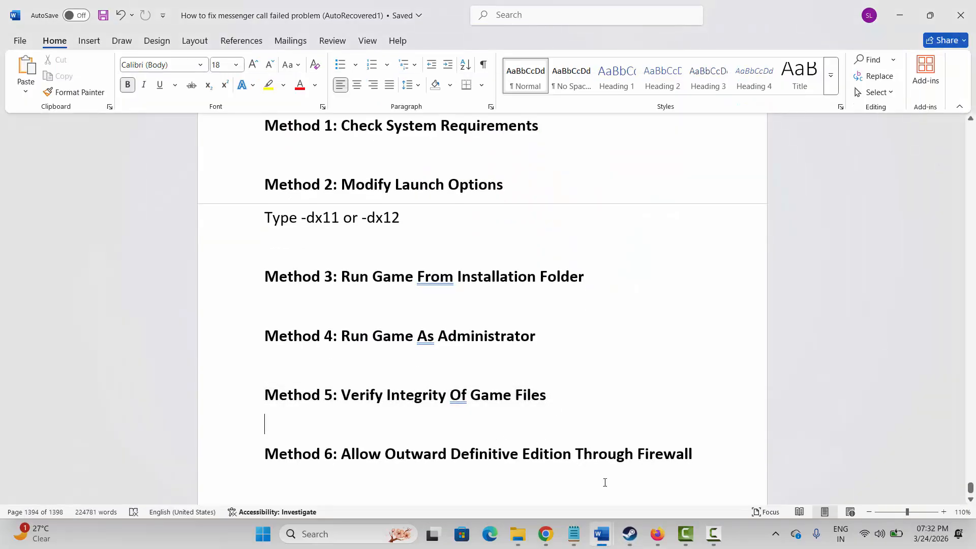
Inspect the file integrity verification option in the Steam installed files properties of skate., and close them
left_click(631, 534)
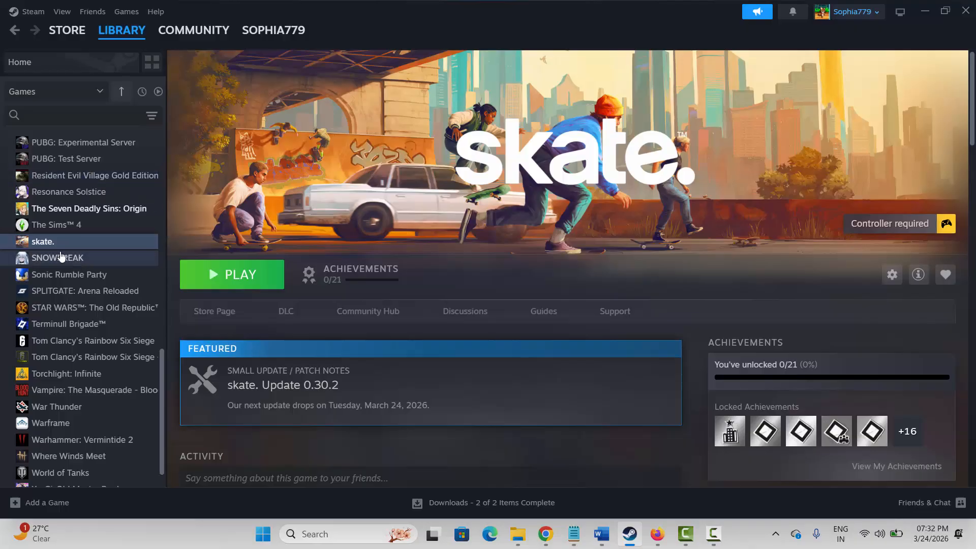
right_click(41, 244)
left_click(76, 339)
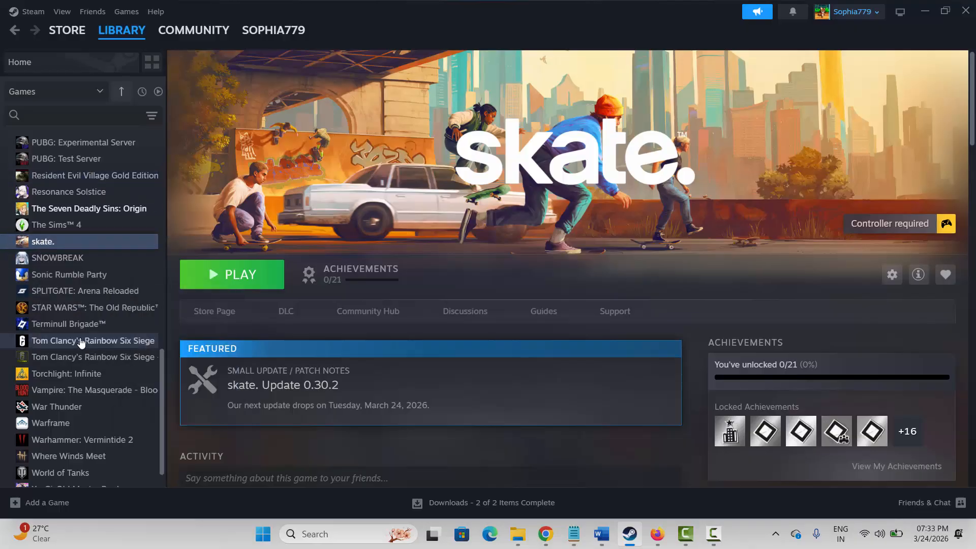
left_click(282, 178)
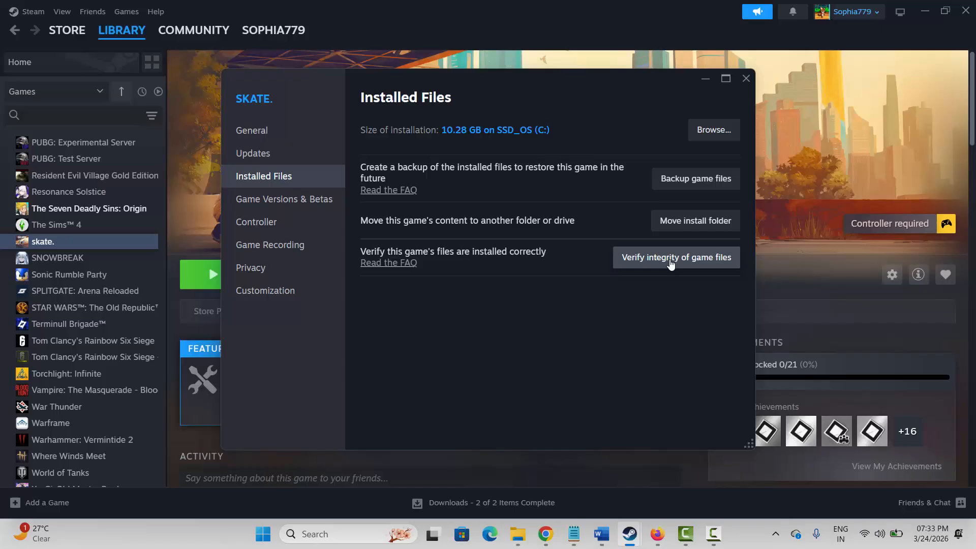
left_click(745, 78)
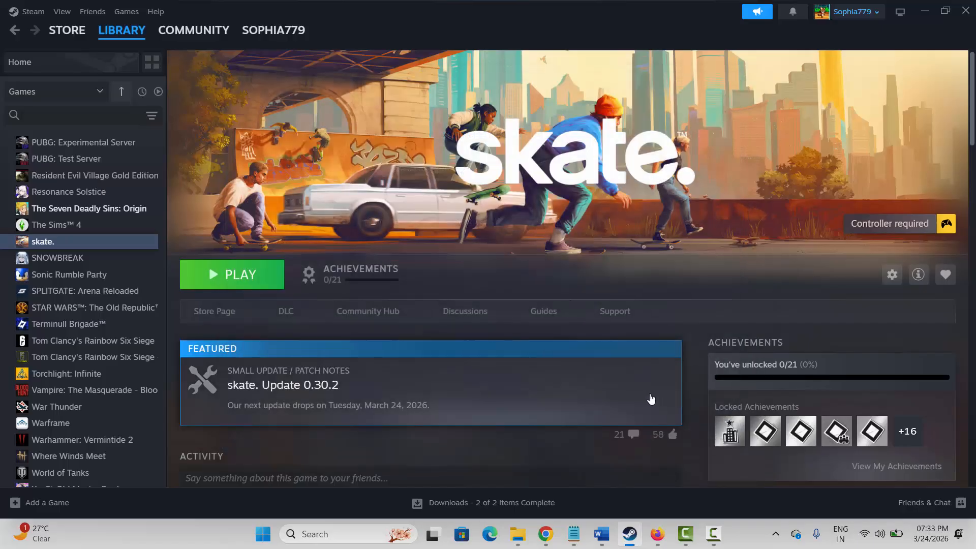
Return to the Word document and highlight the heading "Method 6: Allow Outward Definitive Edition Through Firewall"
left_click(633, 527)
scroll(305, 366, "down", 1)
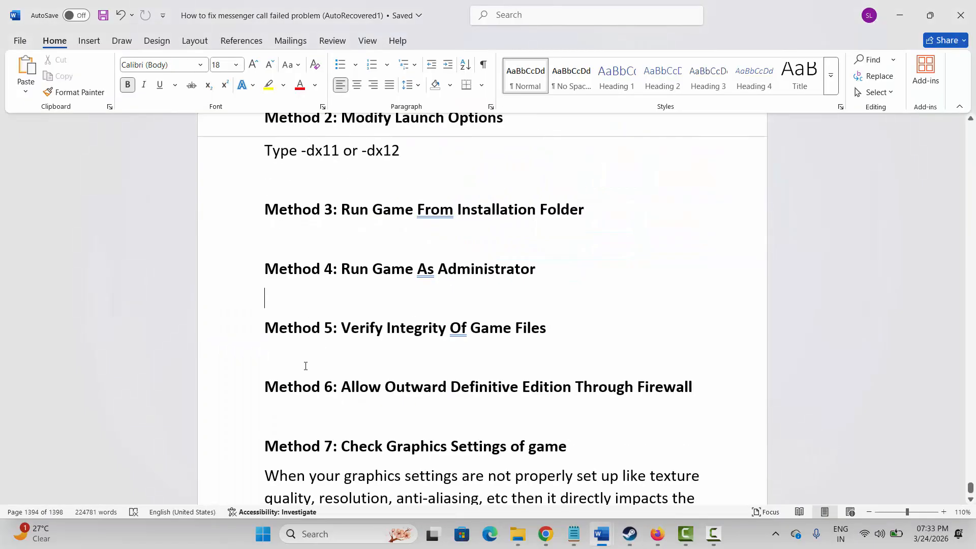
left_click(239, 391)
left_click(463, 429)
Open Windows Security's firewall and network protection, and bring up the list of apps allowed through the firewall
left_click(356, 533)
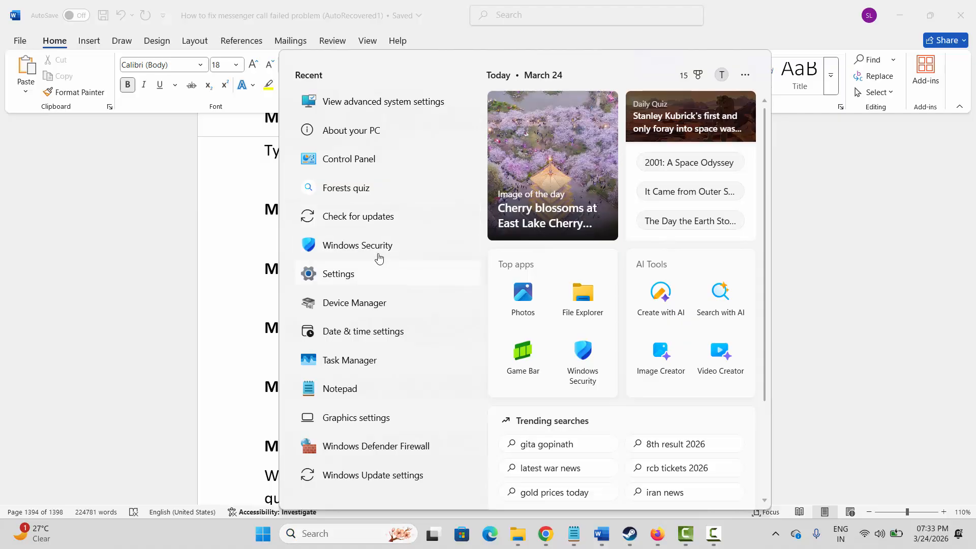
left_click(357, 245)
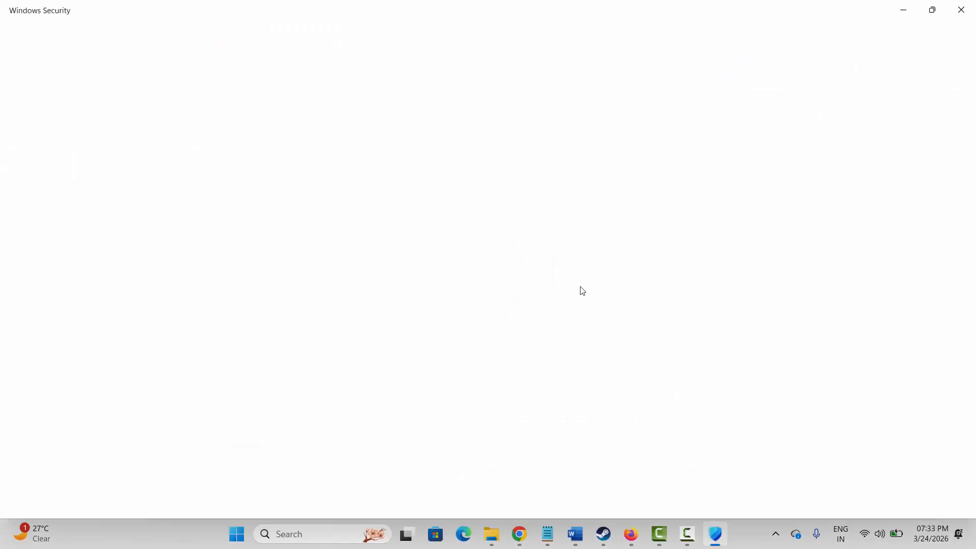
left_click(577, 210)
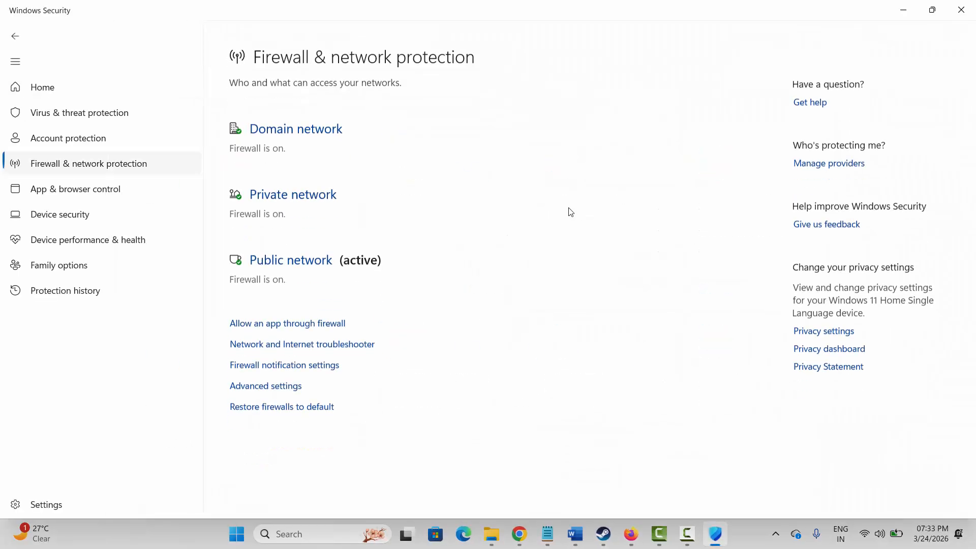
left_click(325, 313)
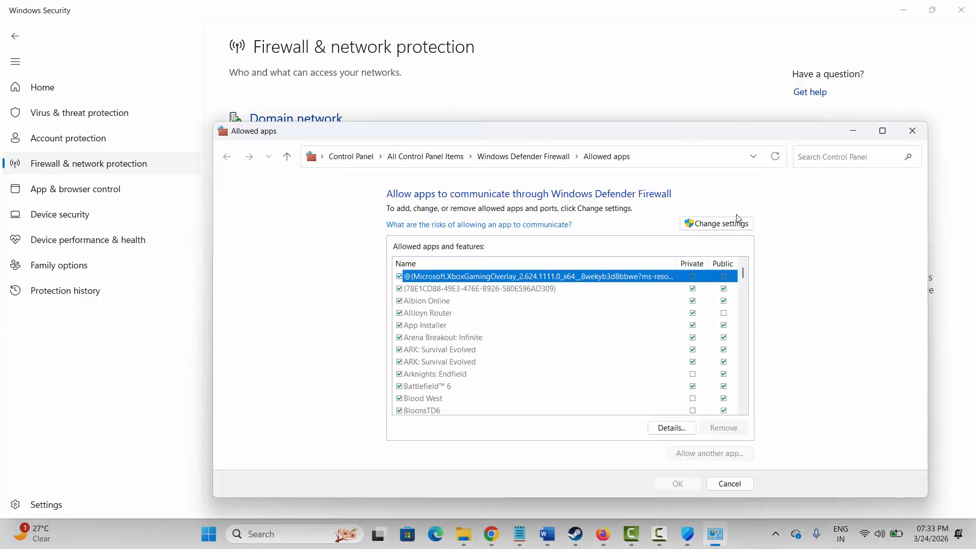
Unlock the firewall's allowed apps list for changes and select the skate. entry
scroll(487, 360, "down", 20)
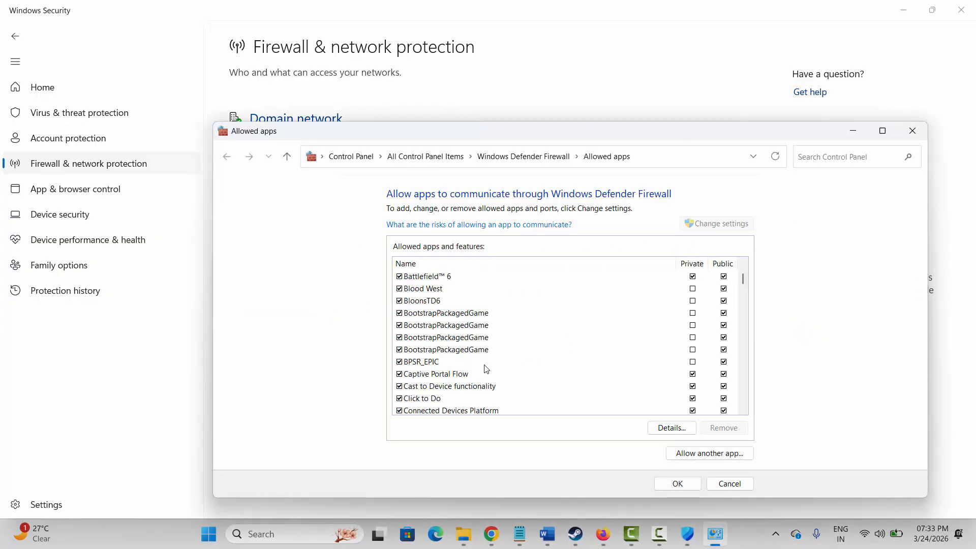
scroll(487, 373, "down", 6)
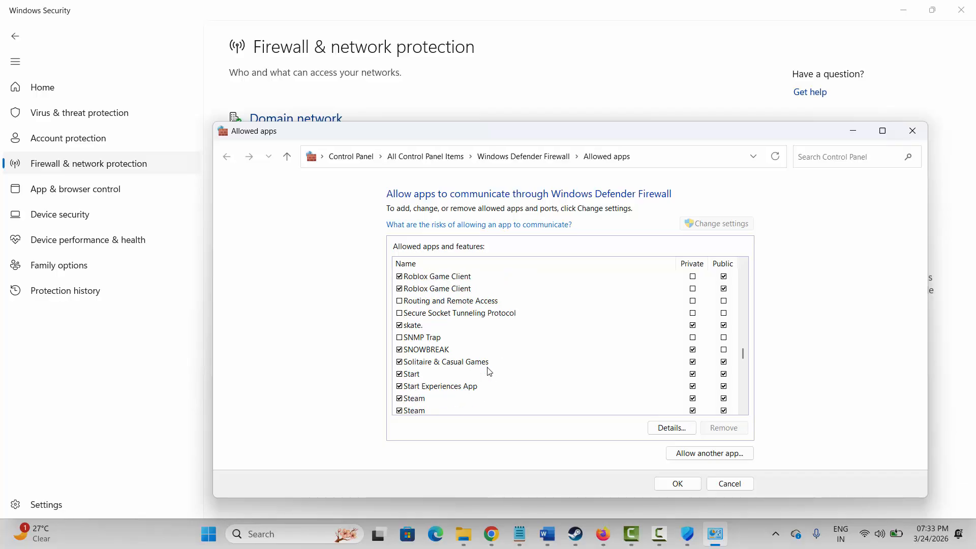
scroll(486, 373, "up", 2)
left_click(445, 329)
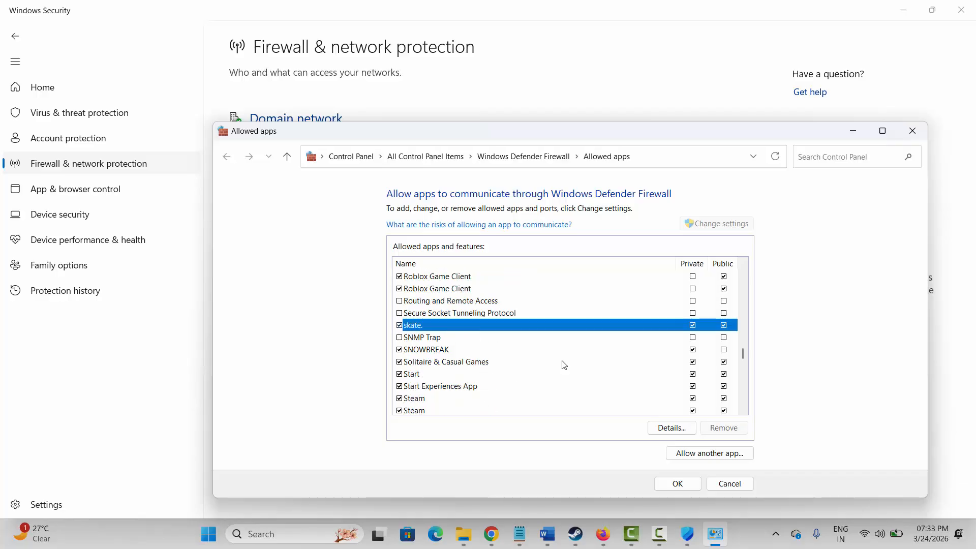
Inspect how to allow another app by browsing to an executable such as Launcher, and cancel without adding it
left_click(693, 452)
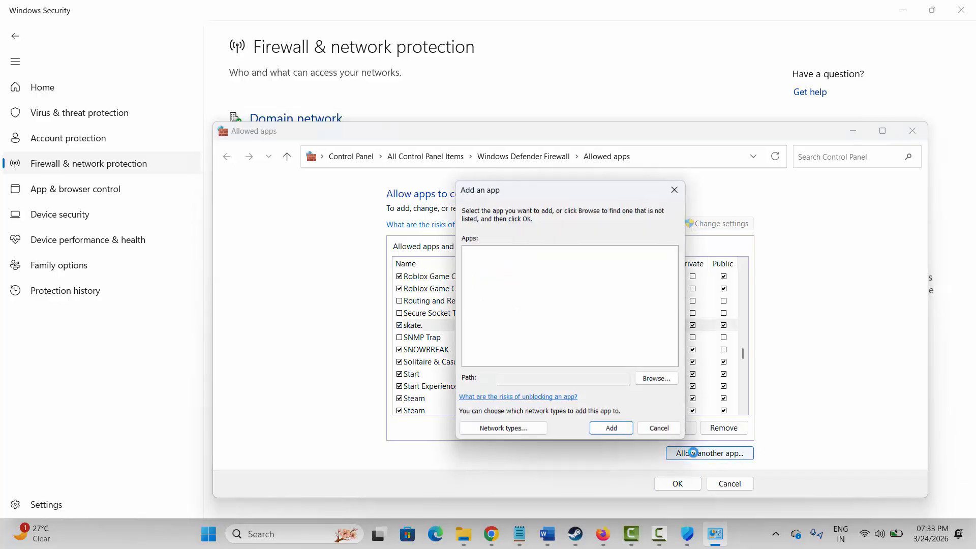
left_click(655, 378)
left_click(621, 367)
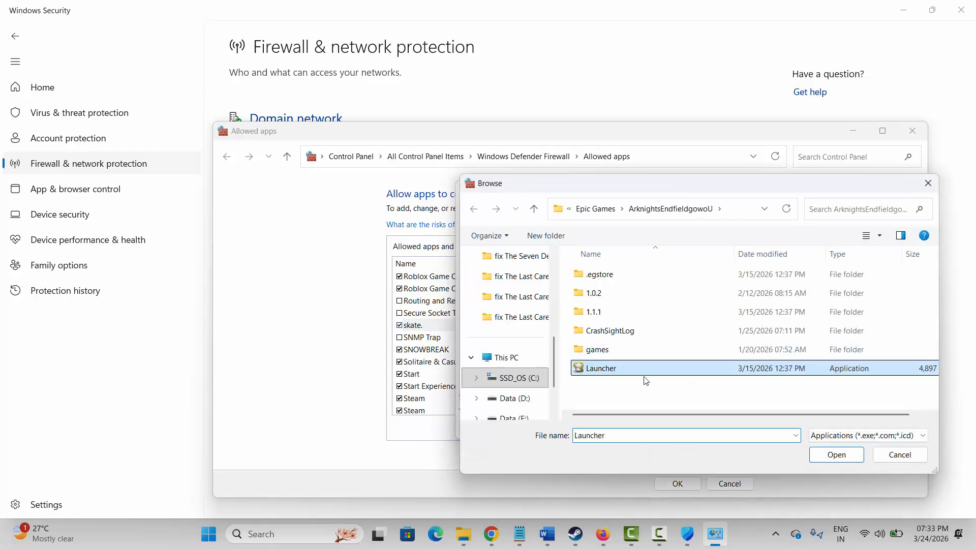
left_click(898, 454)
left_click(659, 429)
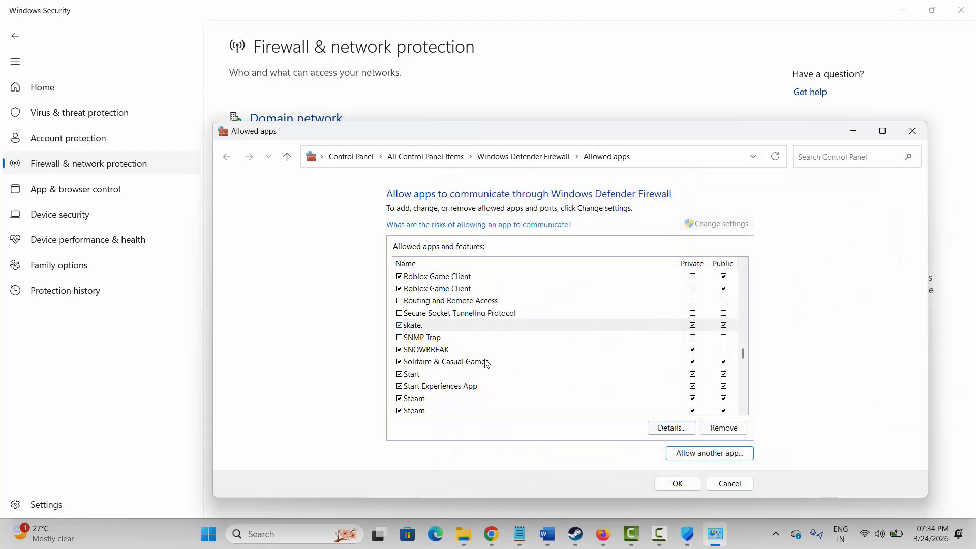
Select the skate. entry in the allowed apps list, cancel the list, and close Windows Security
left_click(435, 330)
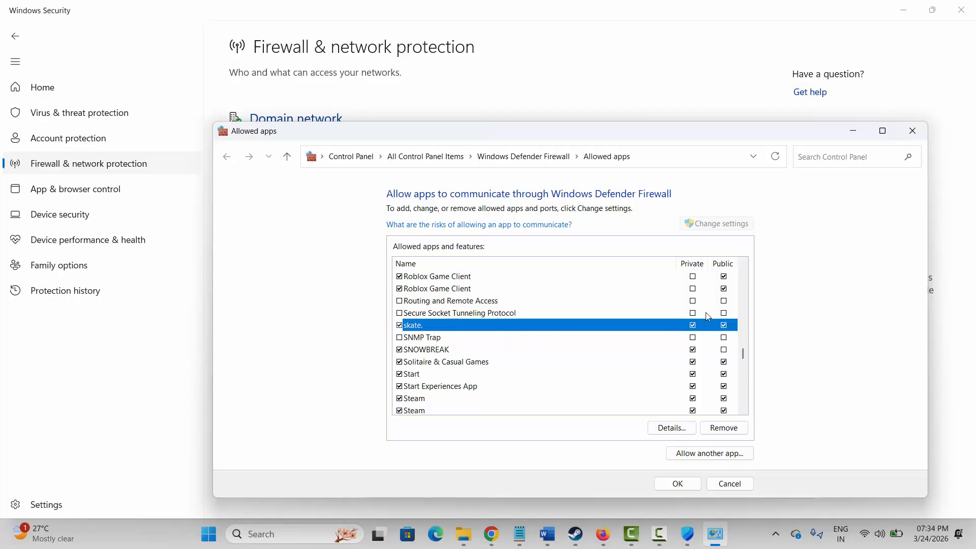
left_click(723, 486)
left_click(959, 9)
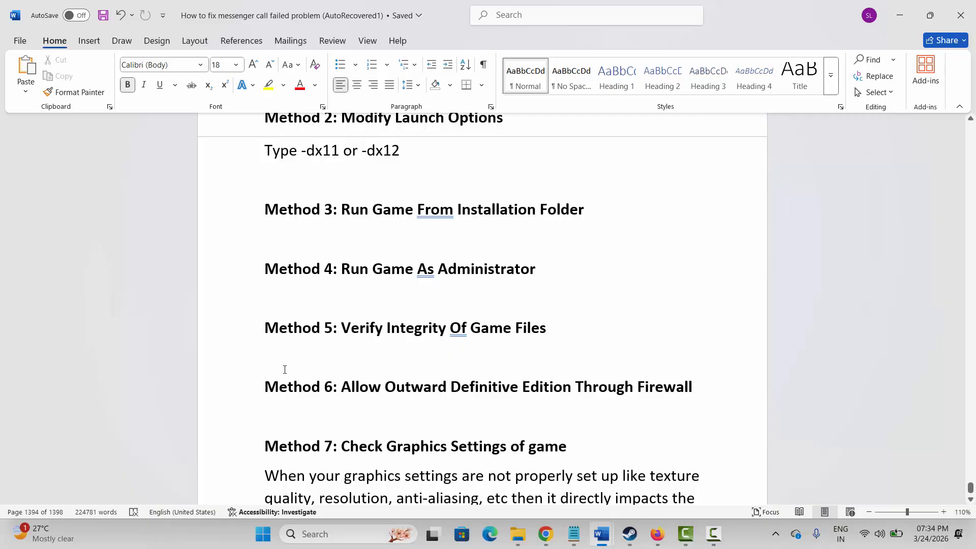
Read the Word document's "Method 7: Check Graphics Settings of game" section, highlighting parts of its text on graphics settings and crashes
scroll(284, 369, "down", 2)
left_click(335, 408)
scroll(338, 408, "down", 1)
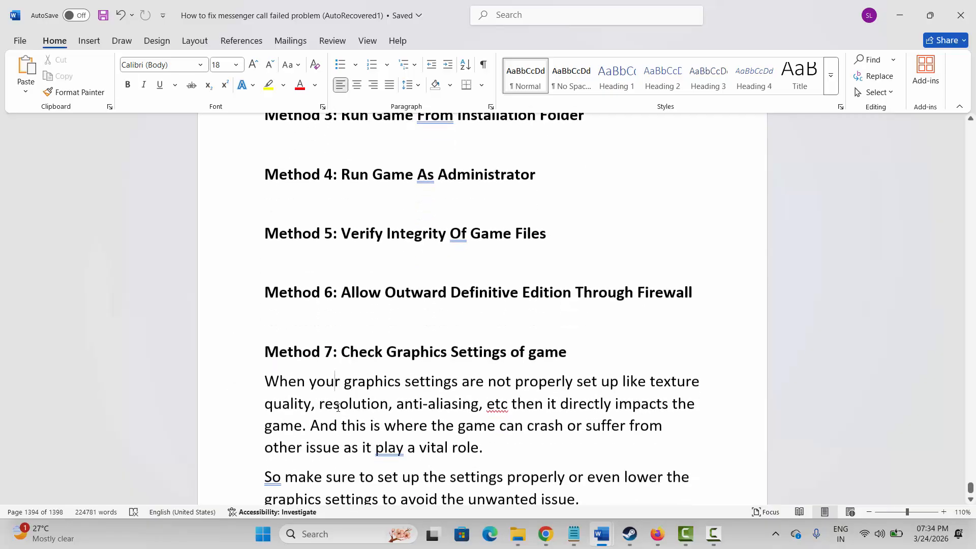
scroll(330, 408, "down", 1)
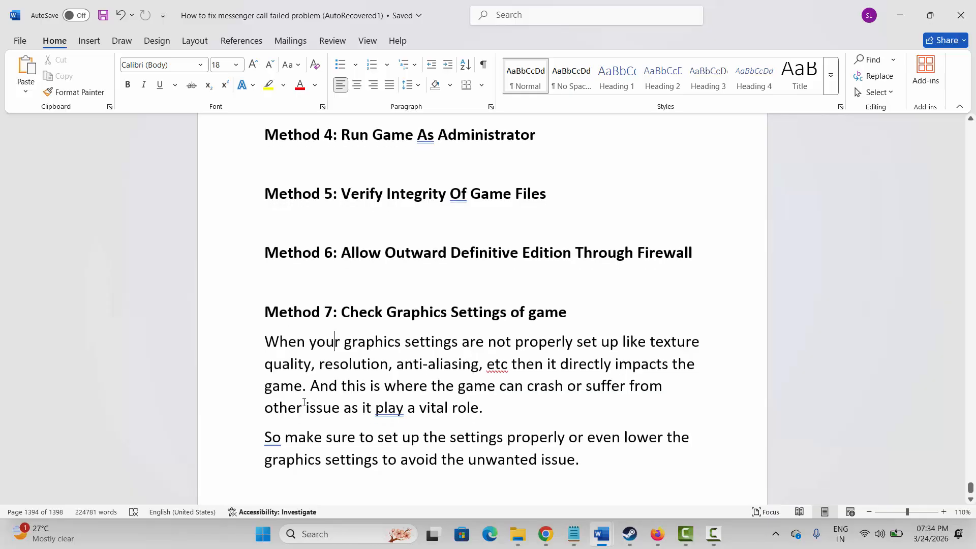
left_click_drag(310, 367, 422, 367)
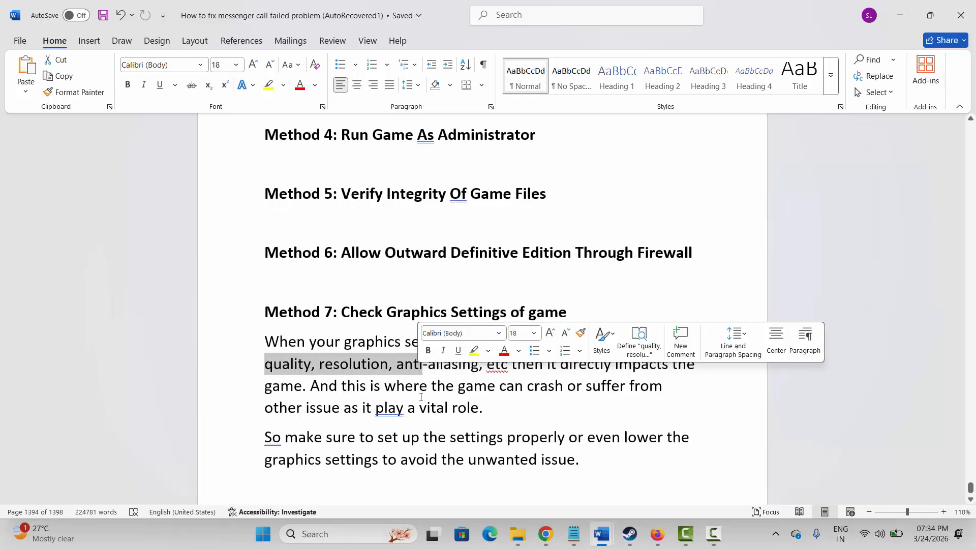
left_click(360, 386)
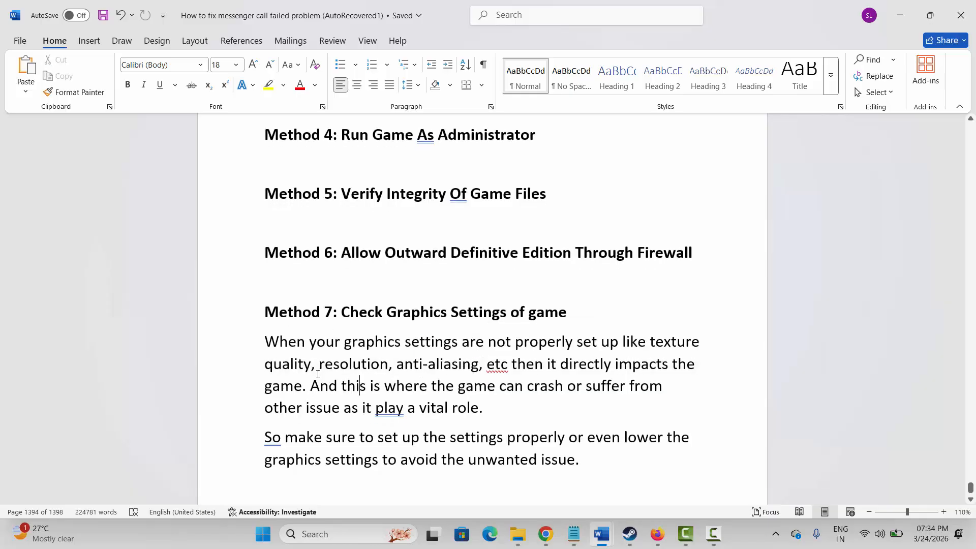
left_click_drag(293, 395, 433, 396)
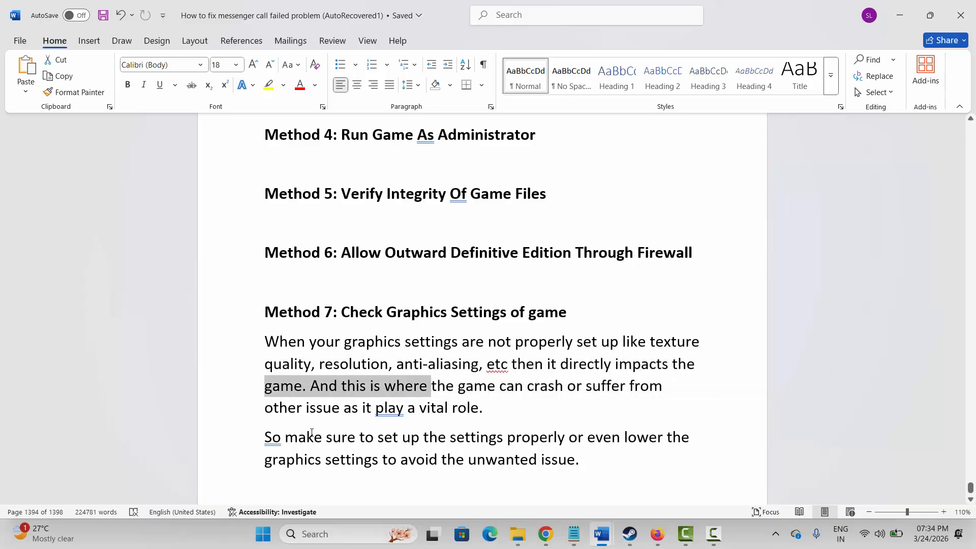
left_click_drag(265, 438, 455, 444)
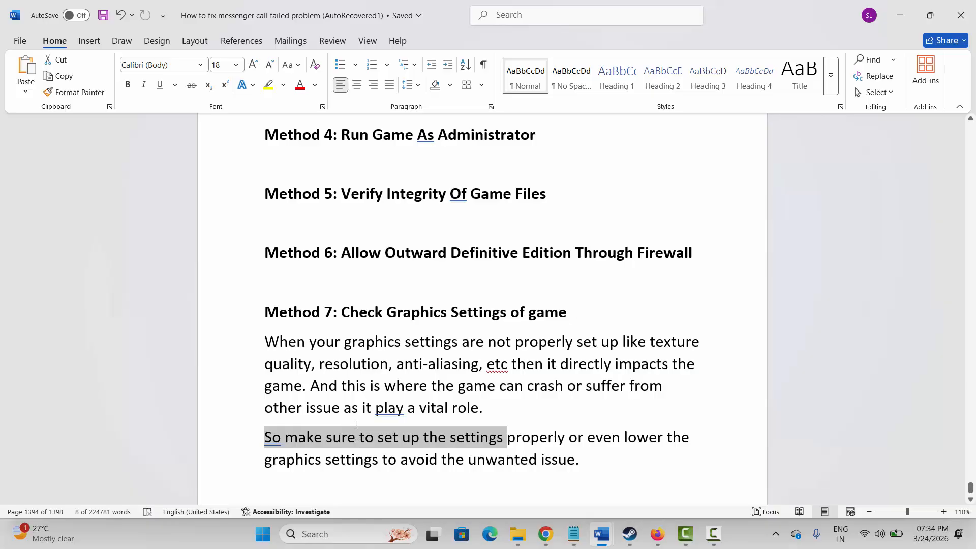
Go to "Method 8: Disable In-Game Overlays" and place the cursor in its instructions for Steam users
scroll(346, 406, "down", 3)
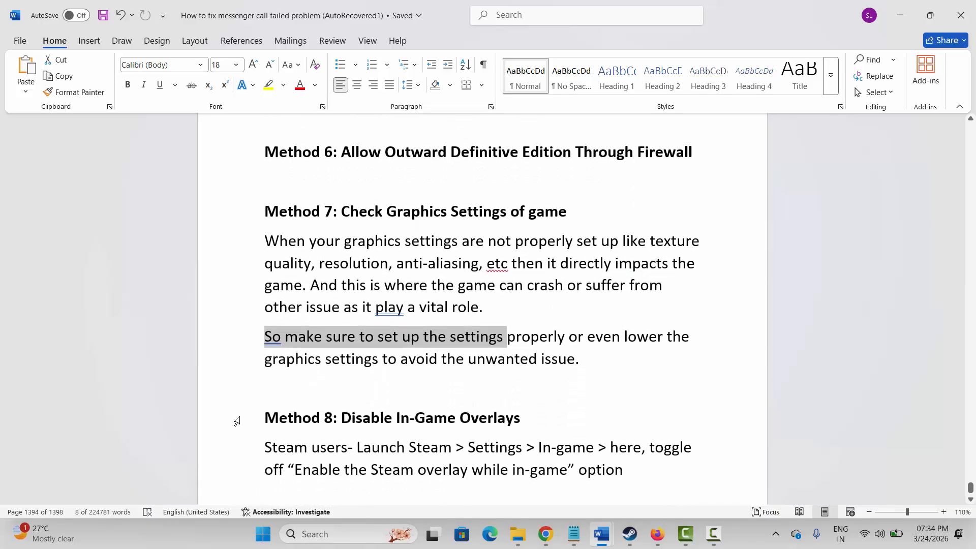
left_click(235, 419)
left_click(344, 440)
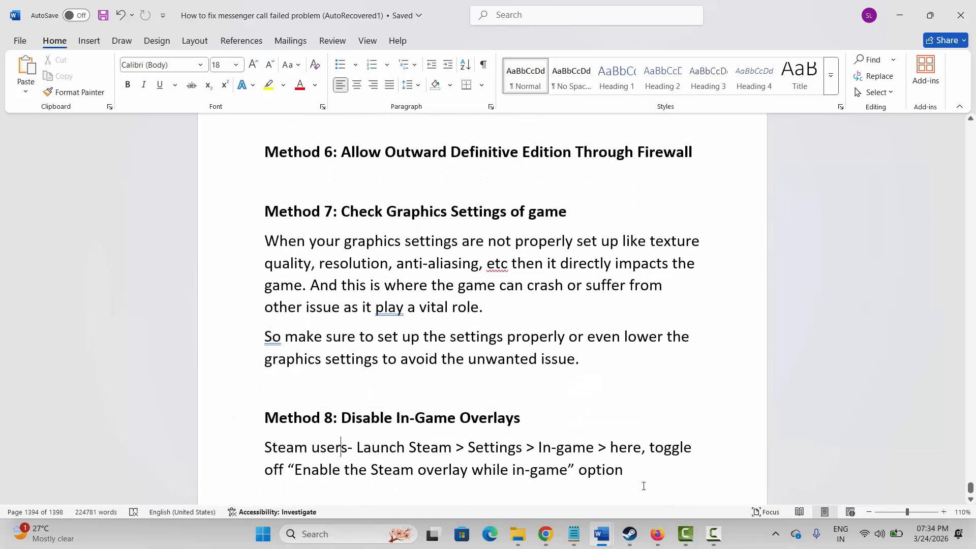
Switch to Steam, make sure "Enable the Steam Overlay while in-game" is off in the In Game settings, and close the settings
left_click(631, 538)
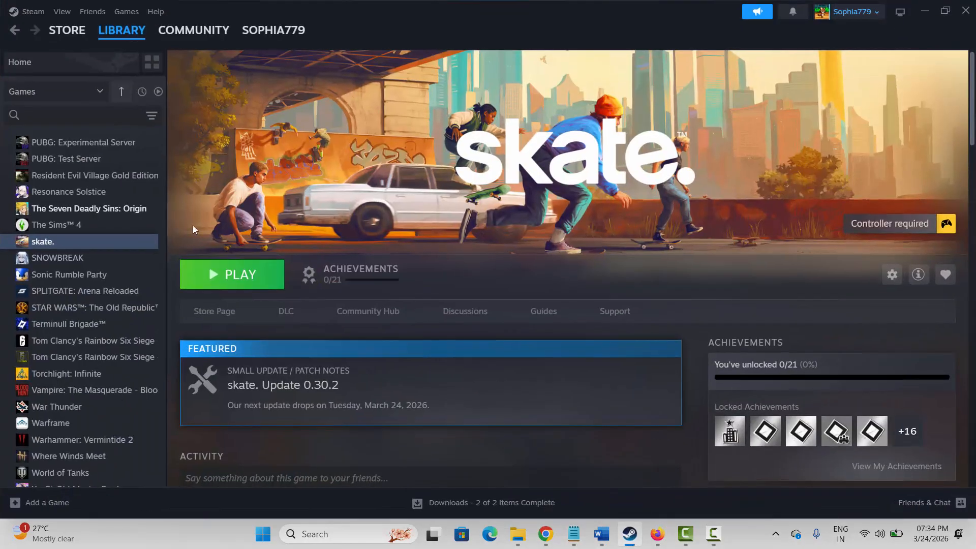
left_click(31, 12)
left_click(66, 137)
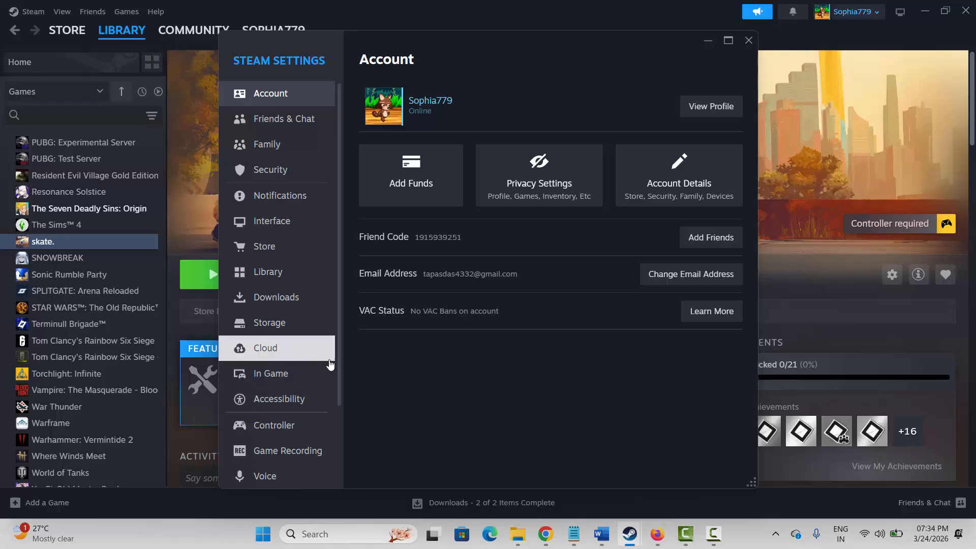
left_click(277, 378)
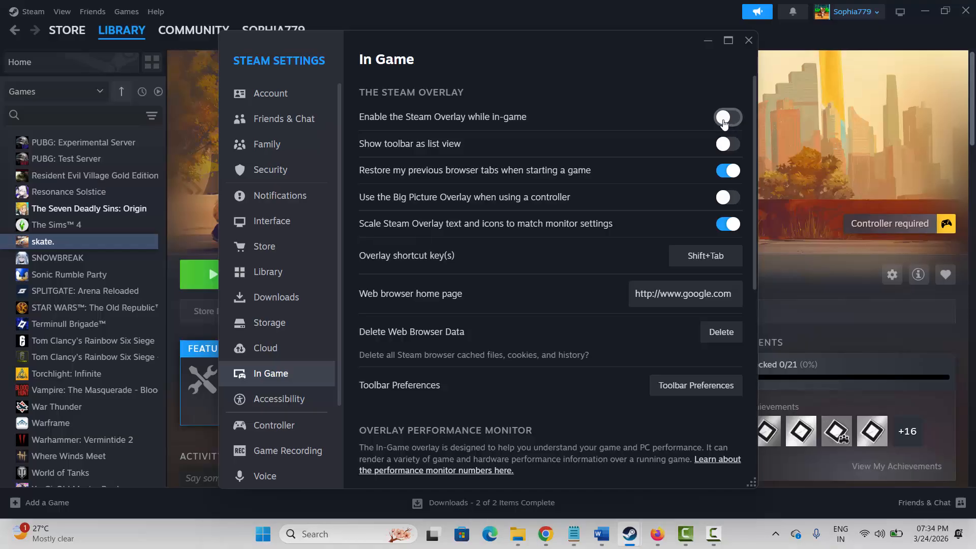
left_click(748, 40)
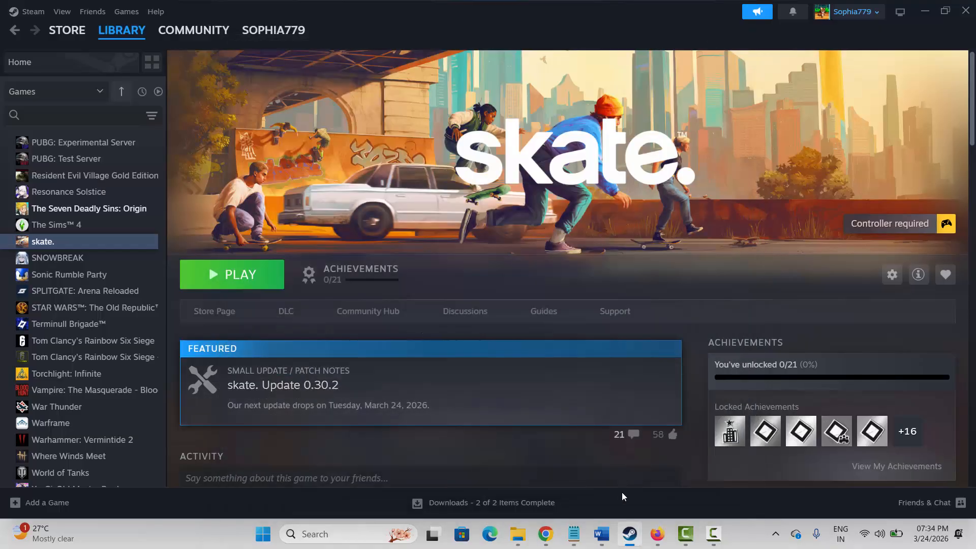
Return to the Word document and highlight the GeForce Experience overlay instructions, then select the illustration beneath them
left_click(630, 533)
scroll(316, 399, "down", 2)
scroll(316, 398, "down", 1)
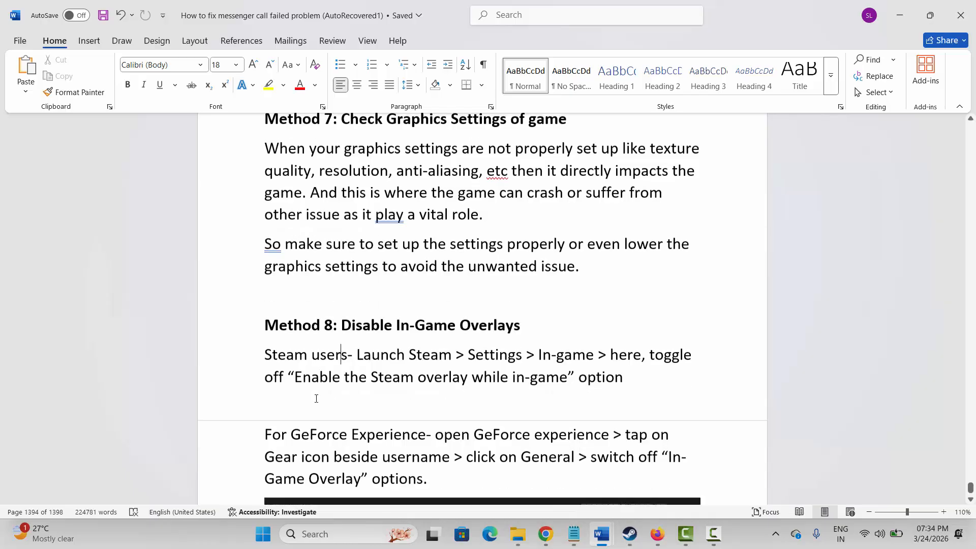
left_click_drag(264, 427, 426, 427)
left_click(412, 448)
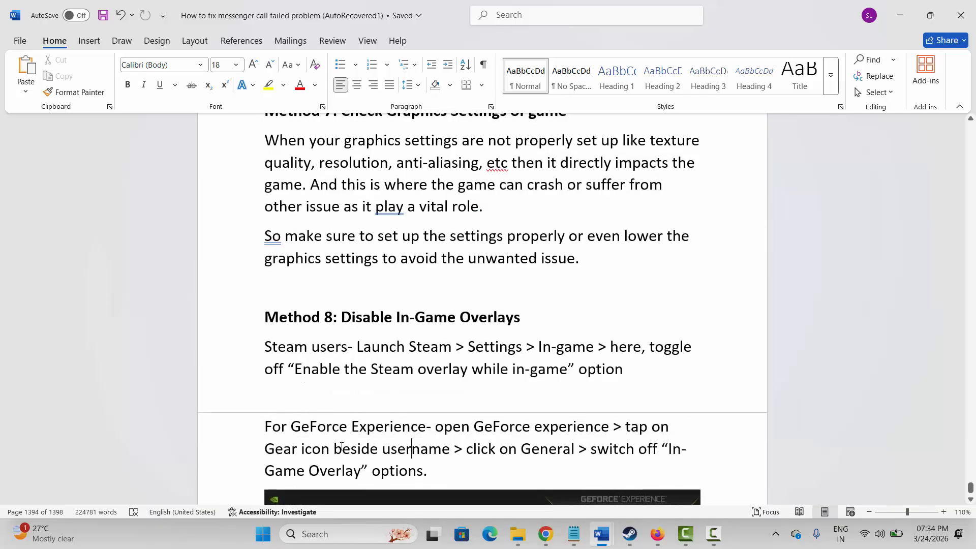
left_click_drag(300, 448, 454, 449)
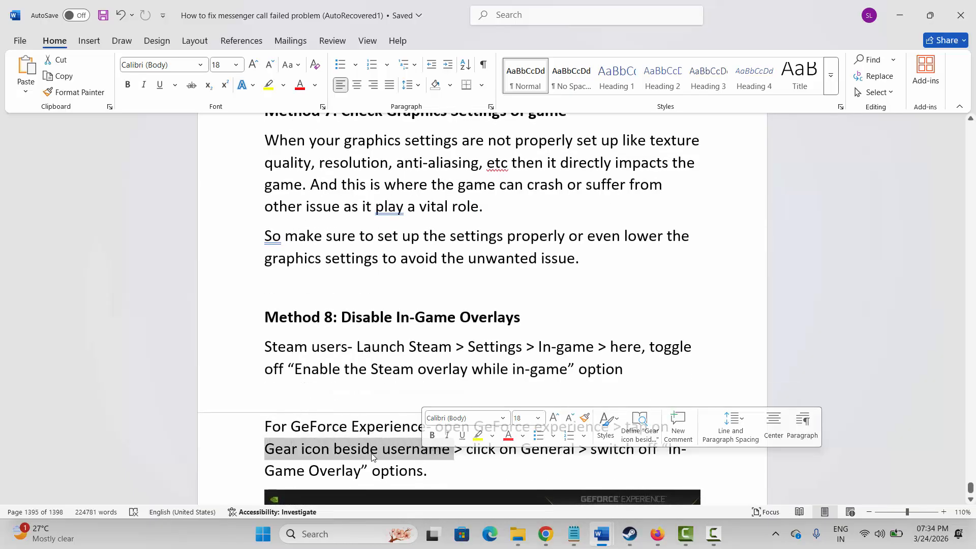
left_click(326, 430)
scroll(338, 445, "down", 2)
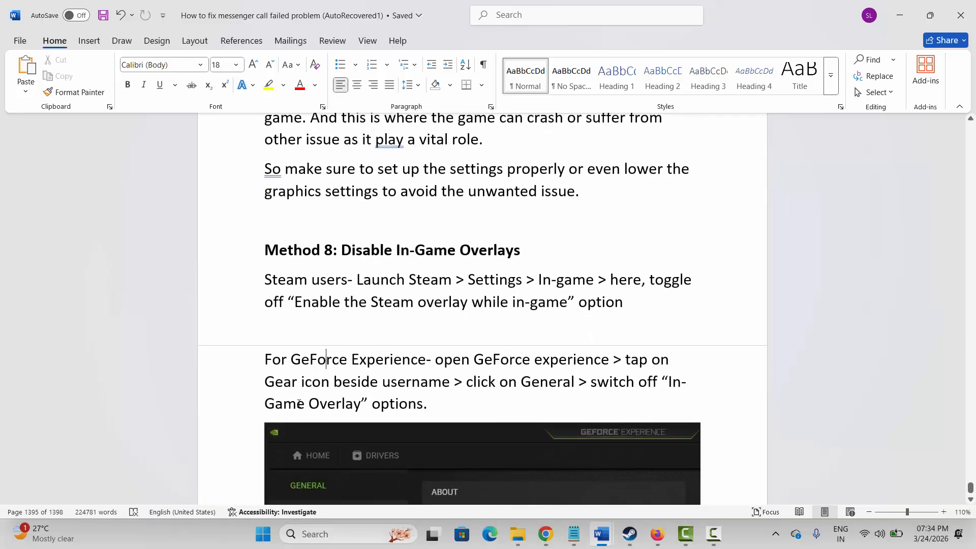
left_click_drag(300, 403, 361, 406)
scroll(361, 405, "down", 4)
left_click(410, 406)
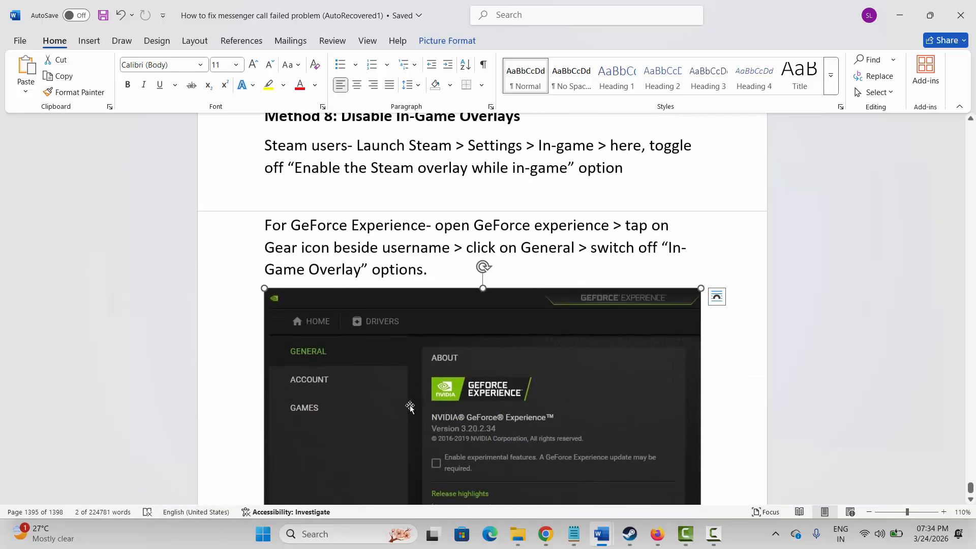
Examine the Discord overlay instructions and their illustration, highlighting part of the instruction text
scroll(410, 407, "down", 11)
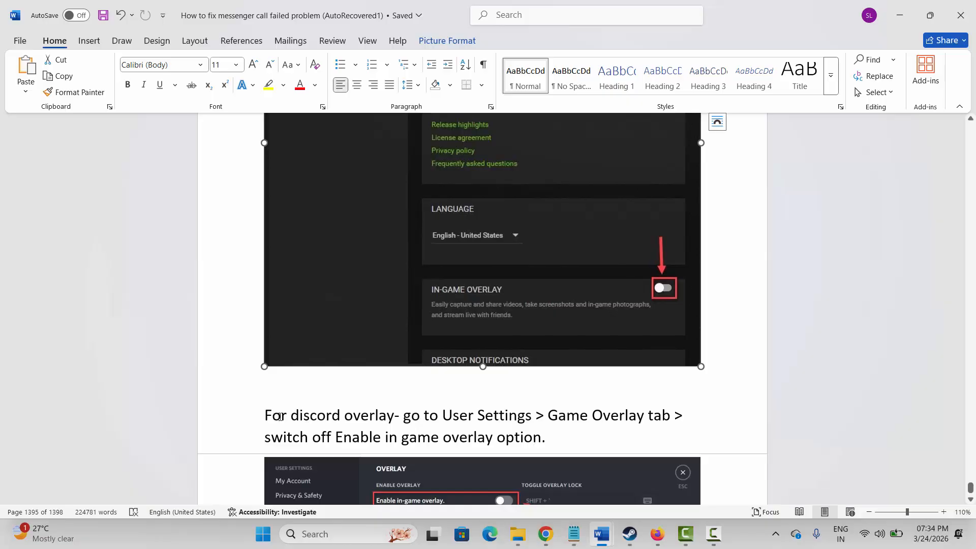
left_click_drag(280, 417, 468, 421)
left_click(468, 418)
scroll(356, 391, "down", 3)
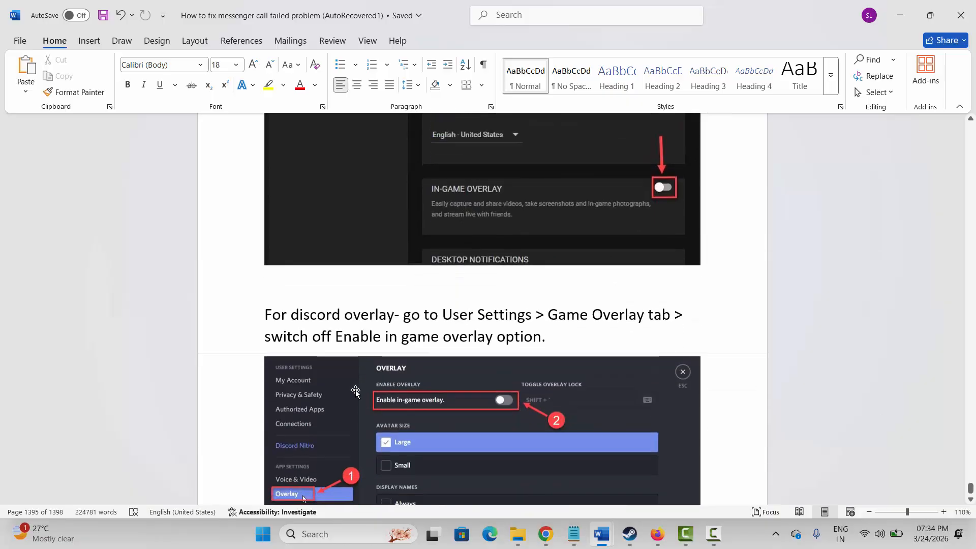
scroll(356, 391, "down", 6)
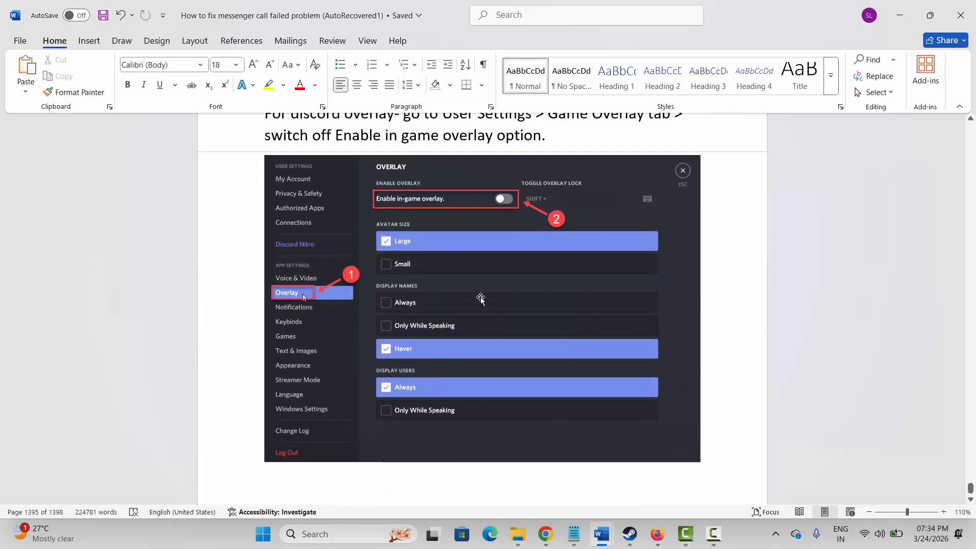
Go to "Method 9: Update Graphics Card" in the document, then open Device Manager and expand Display adapters
scroll(448, 355, "down", 5)
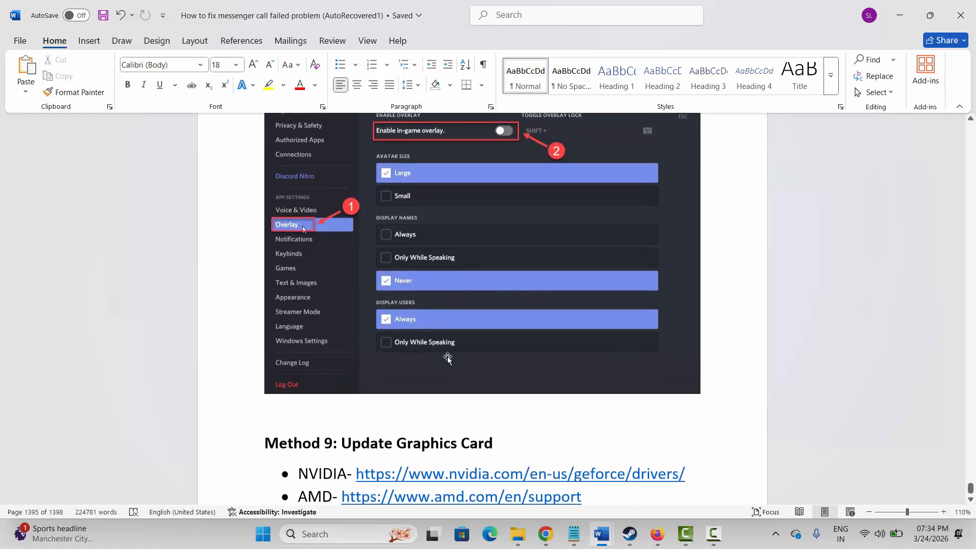
scroll(430, 348, "up", 1)
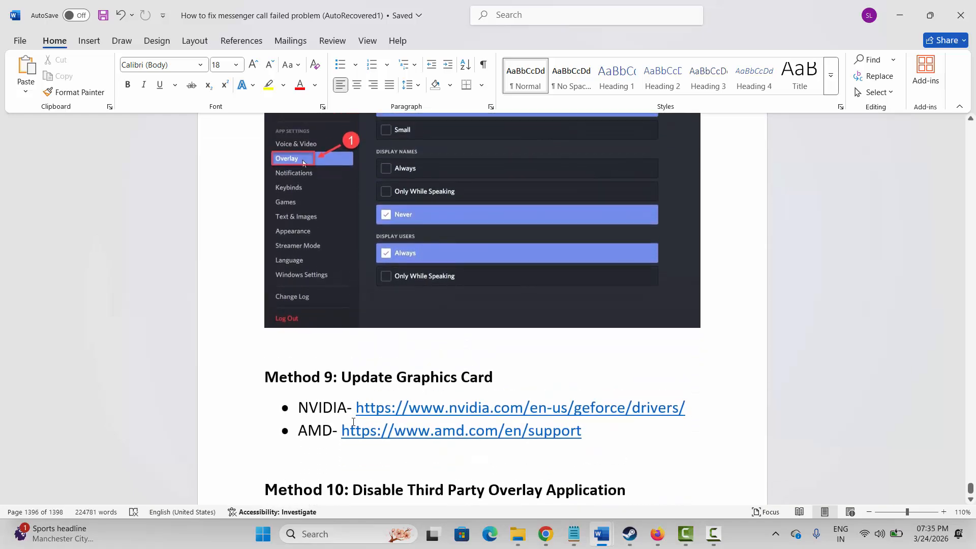
left_click(321, 536)
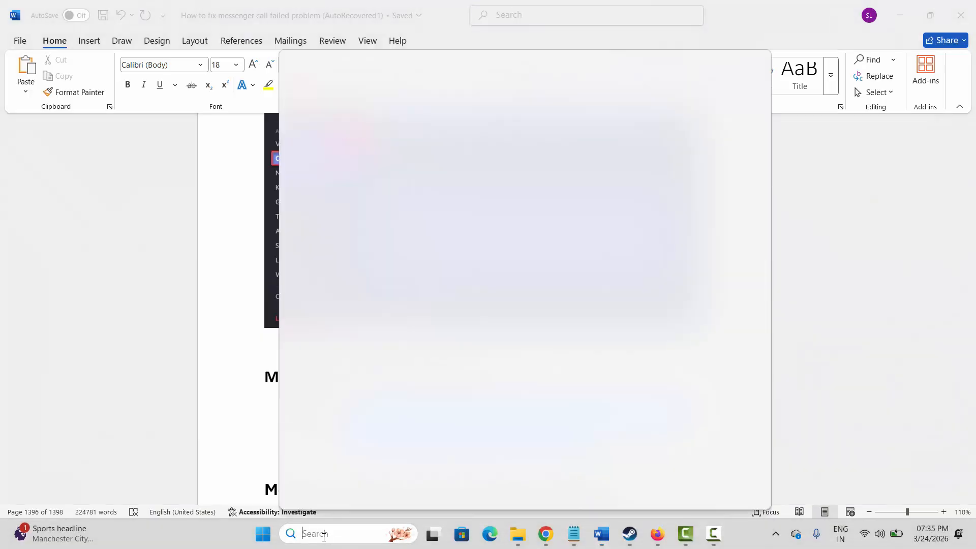
left_click(351, 305)
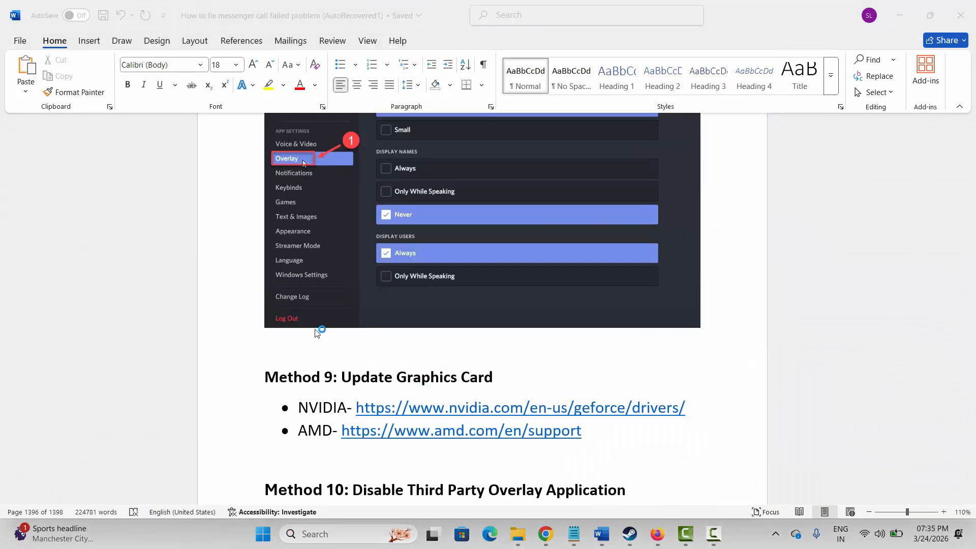
double_click(79, 183)
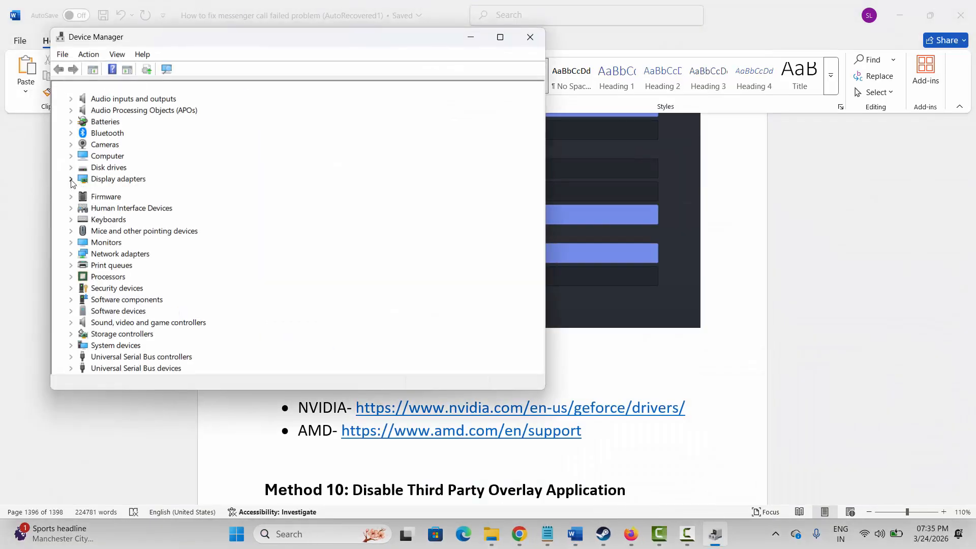
Search automatically for an updated Intel(R) UHD Graphics driver, then close the update wizard and Device Manager
right_click(124, 193)
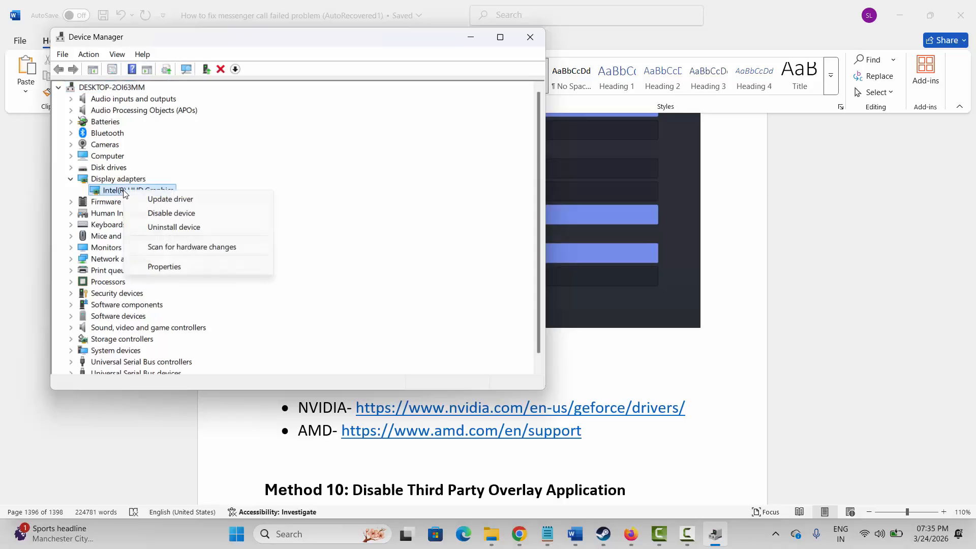
left_click(152, 199)
left_click(271, 187)
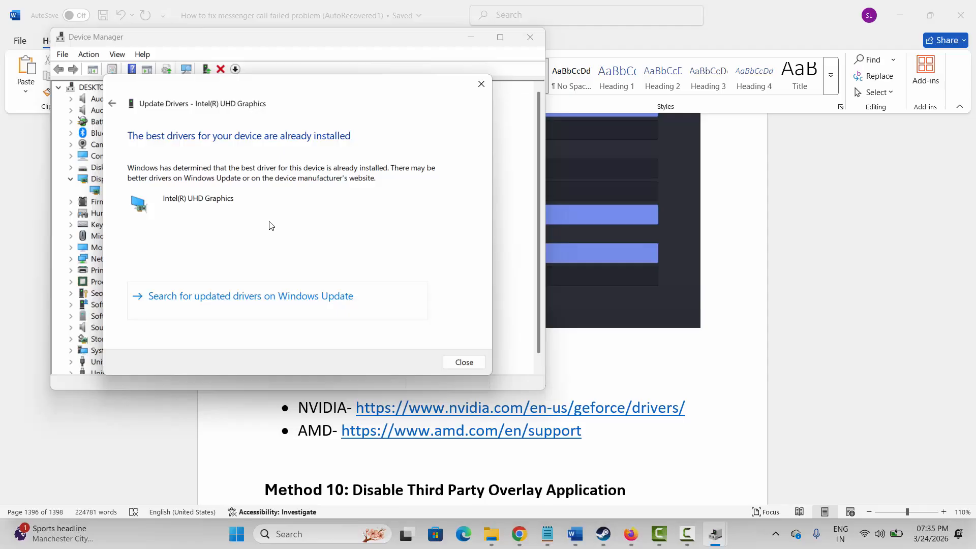
left_click(481, 84)
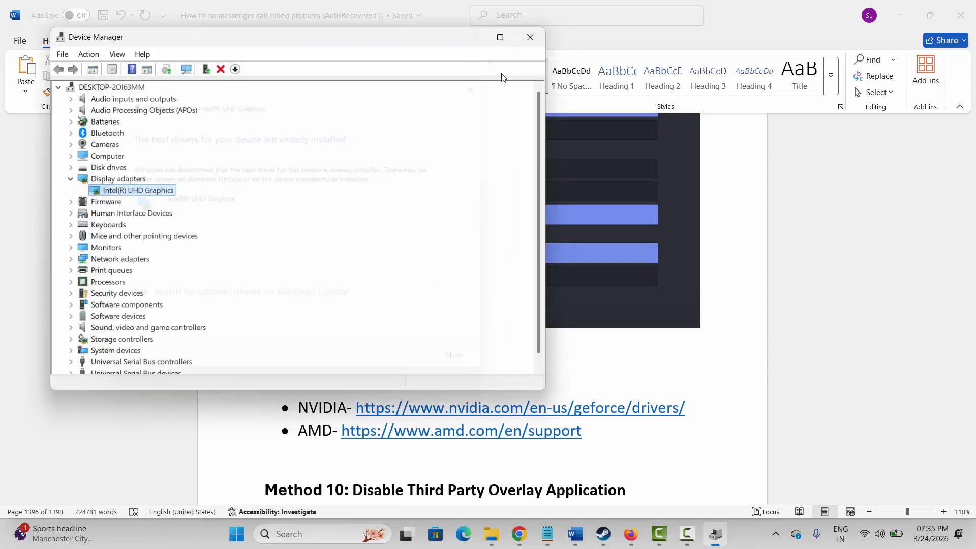
left_click(530, 37)
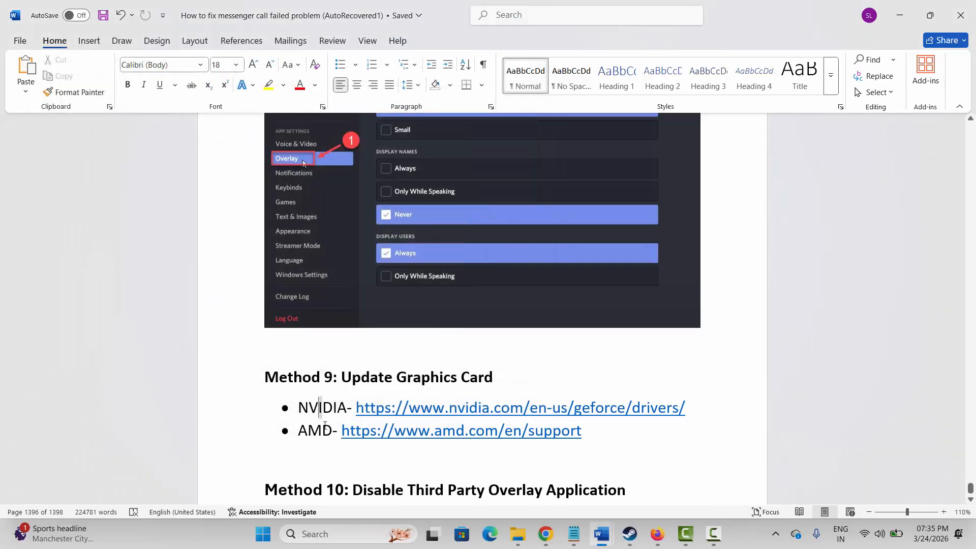
Review the NVIDIA and AMD driver entries, then highlight "MSI Afterburner" and "This can lead to unexpected" in the Method 10 text
left_click_drag(324, 426, 324, 428)
left_click(312, 413)
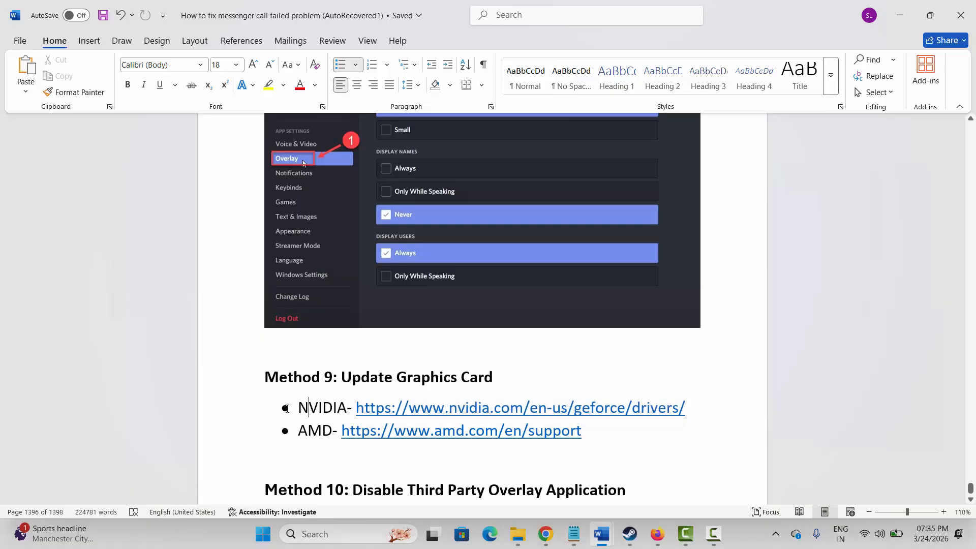
scroll(285, 407, "down", 3)
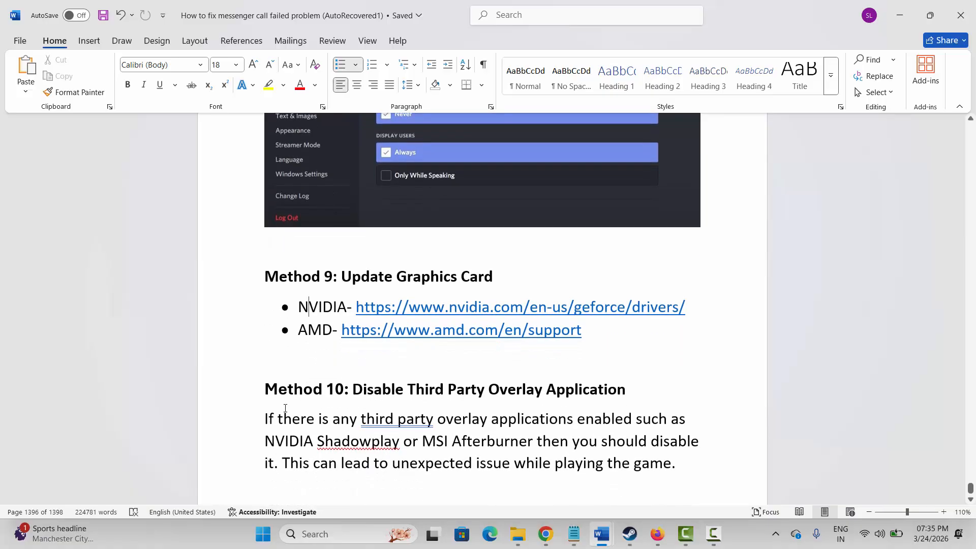
scroll(285, 409, "up", 1)
left_click_drag(289, 449, 482, 448)
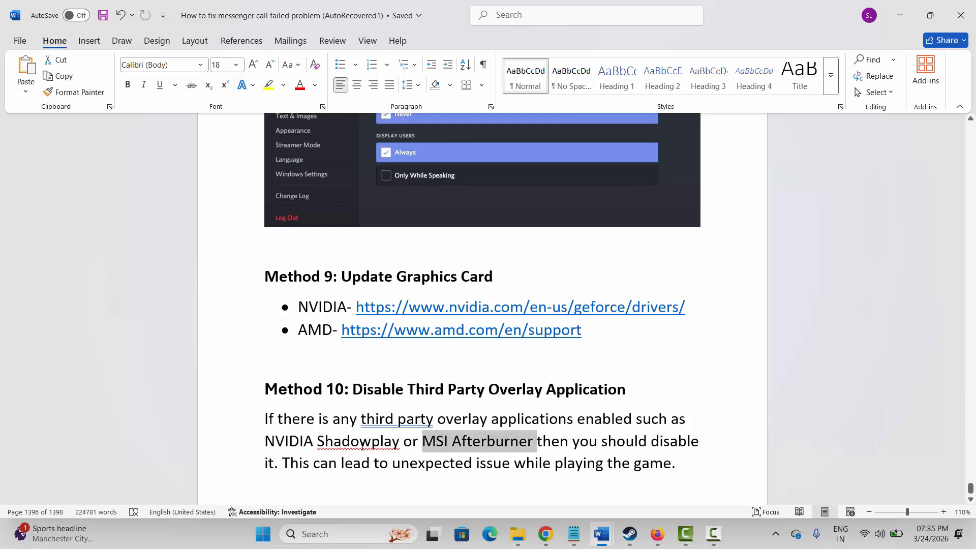
left_click_drag(283, 462, 398, 462)
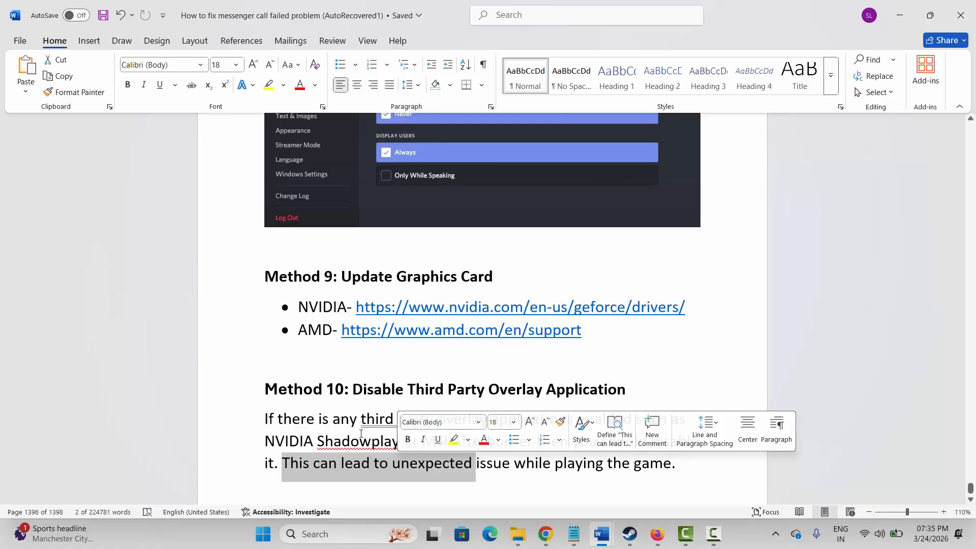
Go to "Method 11: Update Windows", check for updates in the Windows Update settings, and close Settings
scroll(367, 386, "down", 3)
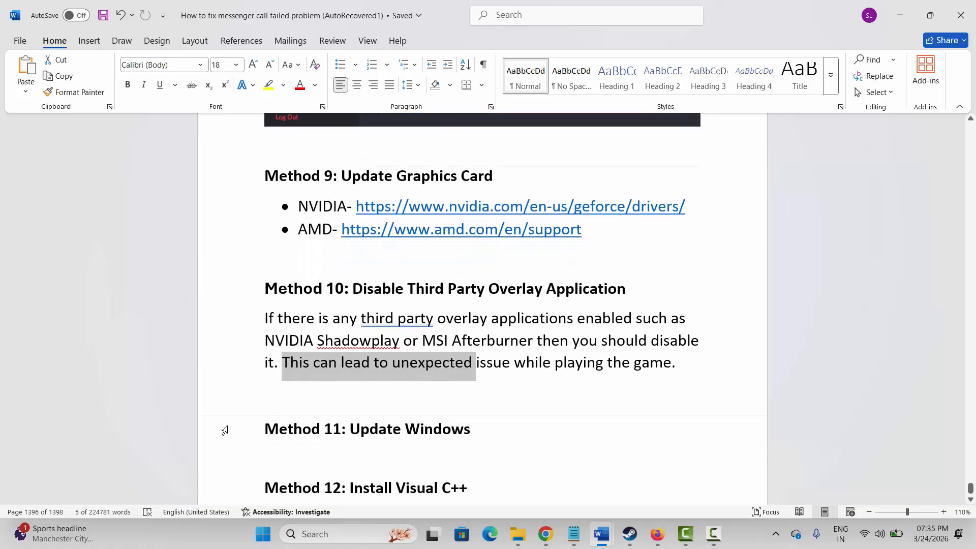
left_click(320, 429)
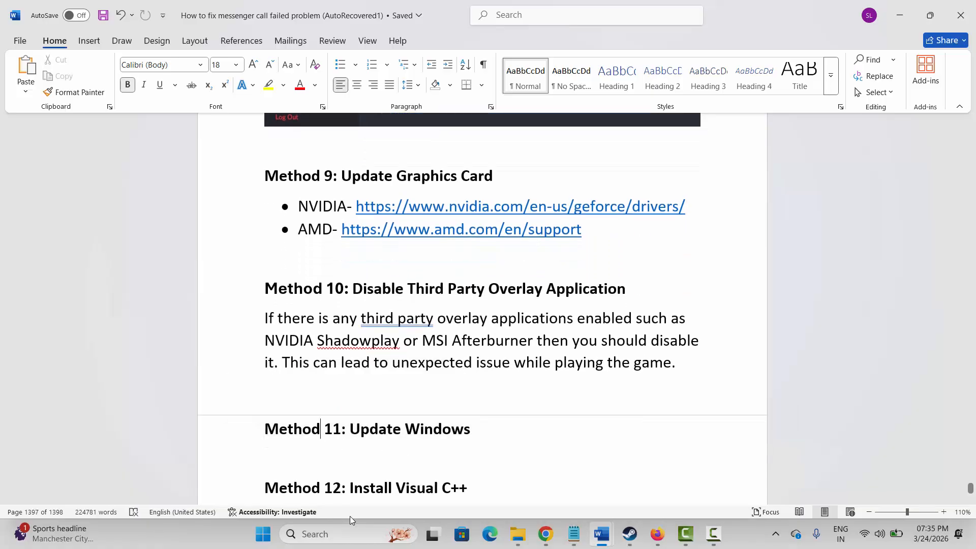
left_click(335, 536)
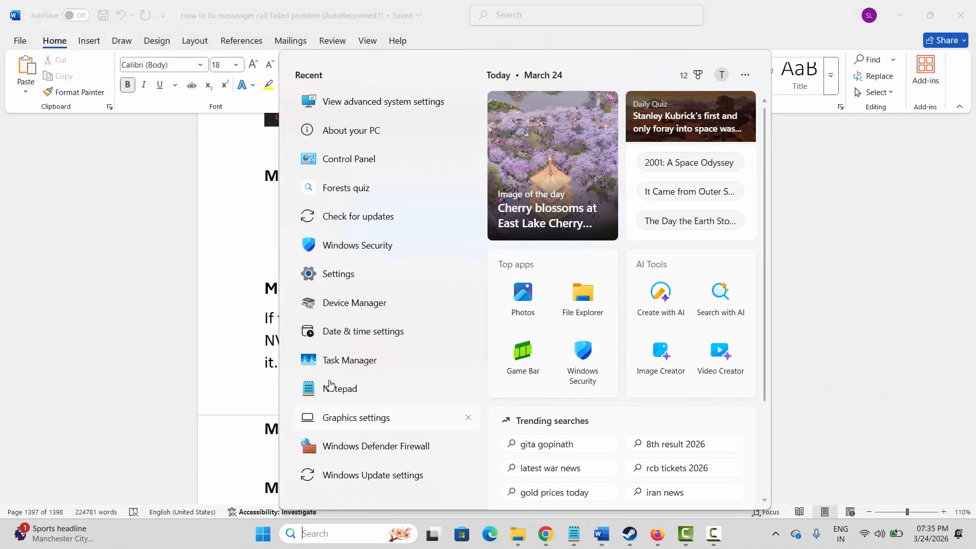
left_click(414, 275)
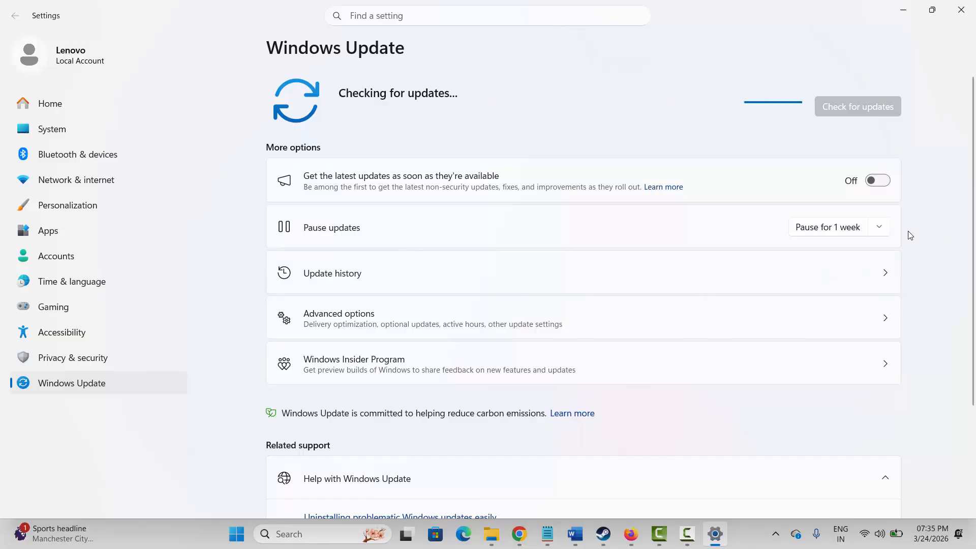
left_click(961, 10)
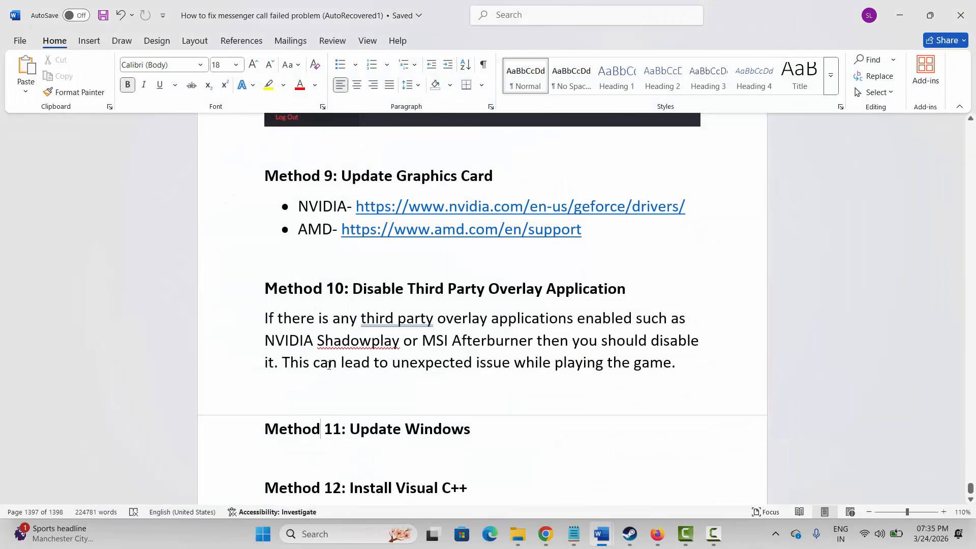
Examine "Method 12: Install Visual C++", highlighting "Install Visual C++" and the learn.microsoft.com link, then place the cursor in the first instruction
scroll(329, 365, "down", 4)
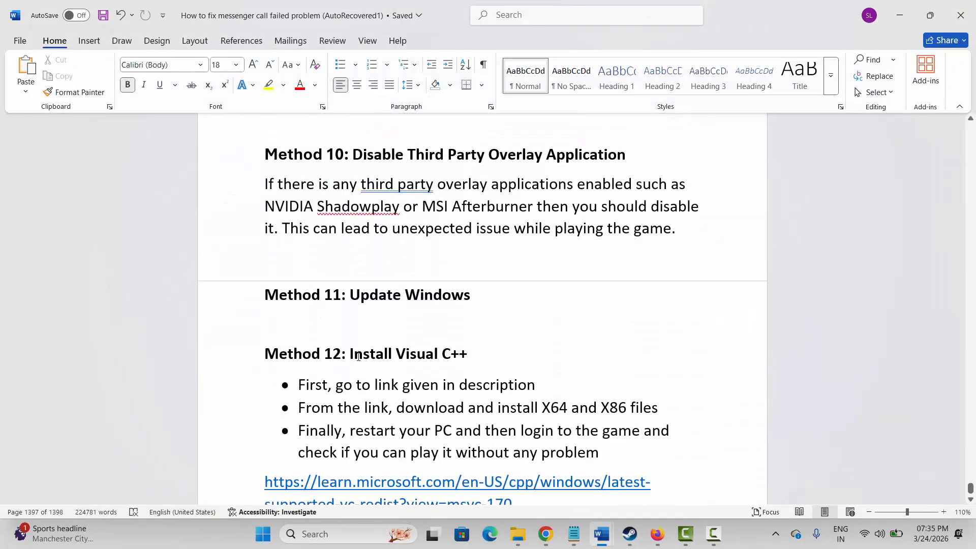
left_click_drag(358, 356, 468, 358)
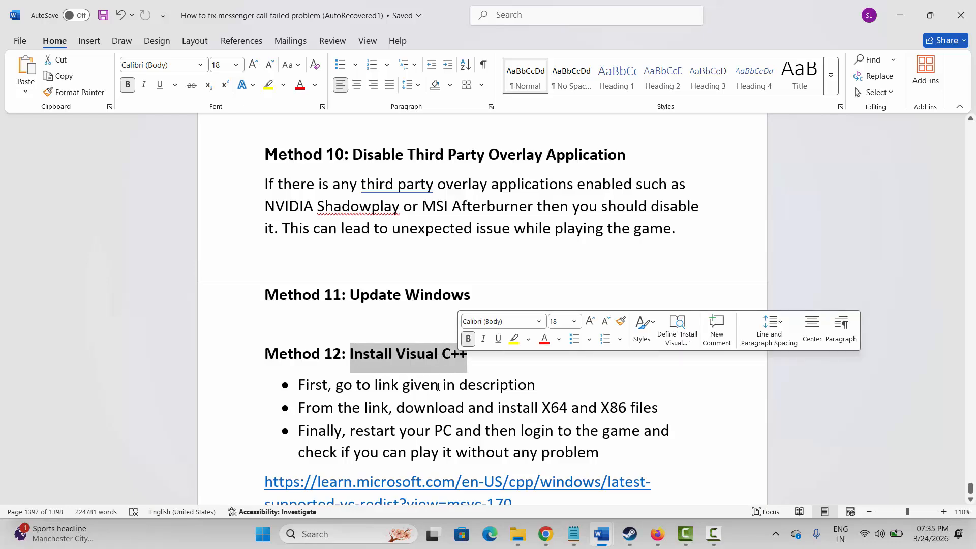
scroll(437, 386, "down", 1)
left_click(365, 375)
left_click_drag(267, 449, 515, 471)
right_click(416, 456)
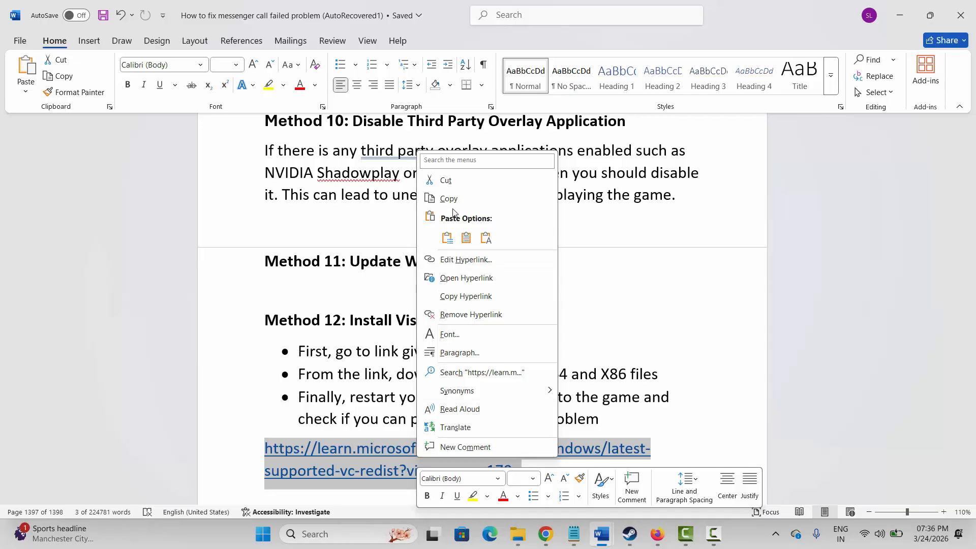
key("Escape")
left_click(439, 351)
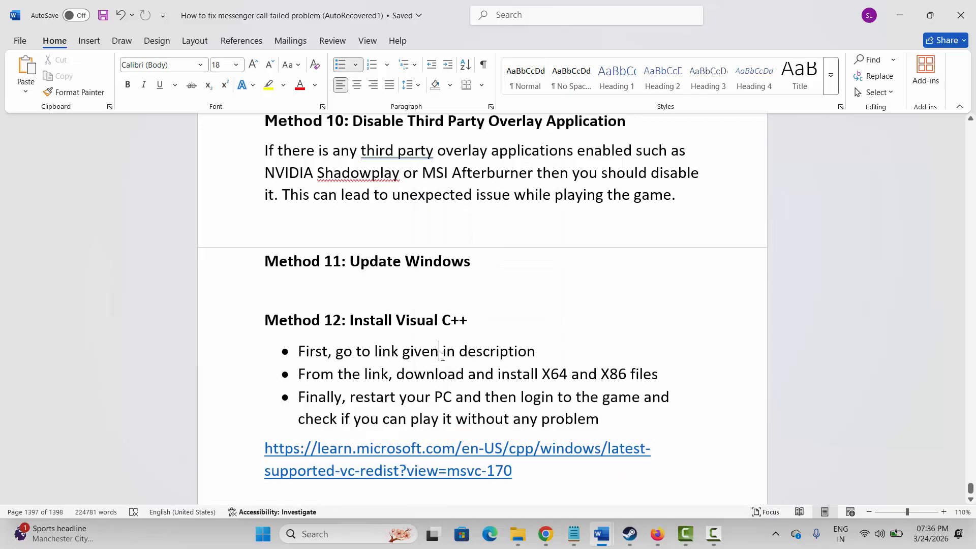
Switch to the Microsoft Visual C++ Redistributable page in Chrome and go to the latest supported redistributable version table
scroll(444, 231, "down", 6)
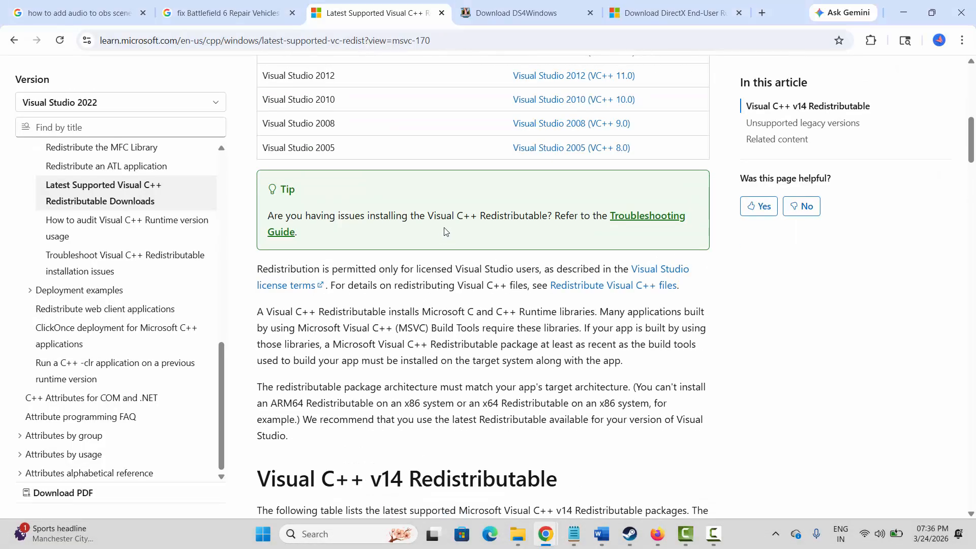
scroll(445, 229, "up", 8)
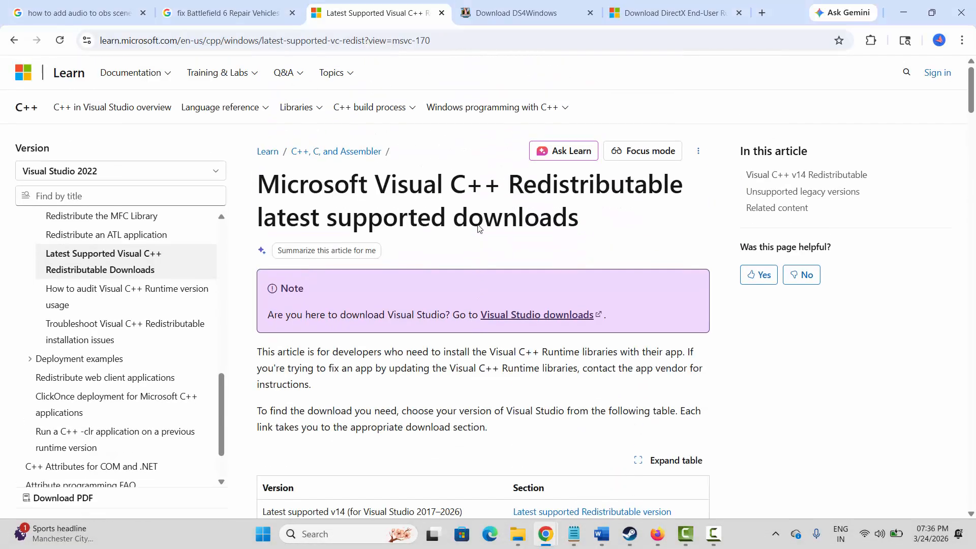
scroll(480, 232, "down", 6)
scroll(479, 233, "down", 10)
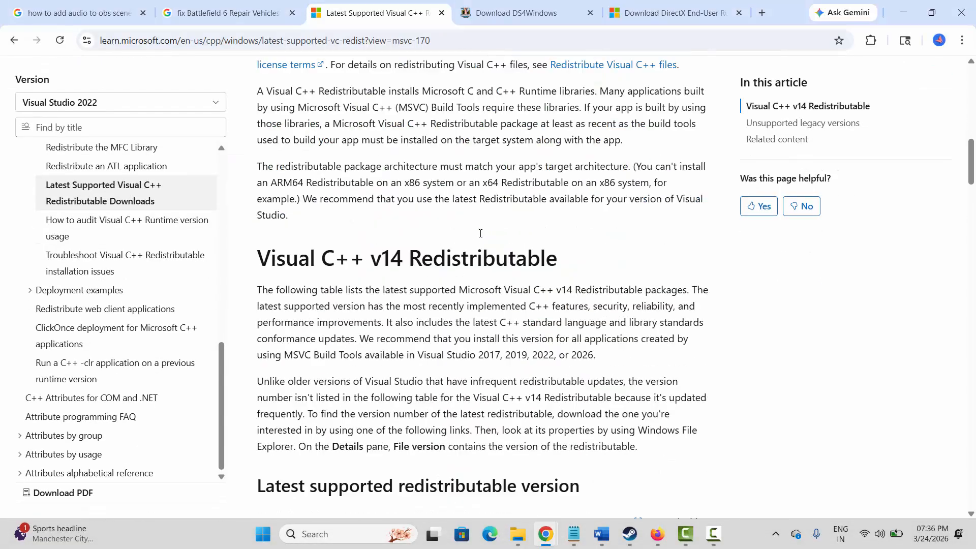
Download the X86 Visual C++ v14 Redistributable, run Repair in its installer, and close the setup window
left_click(420, 373)
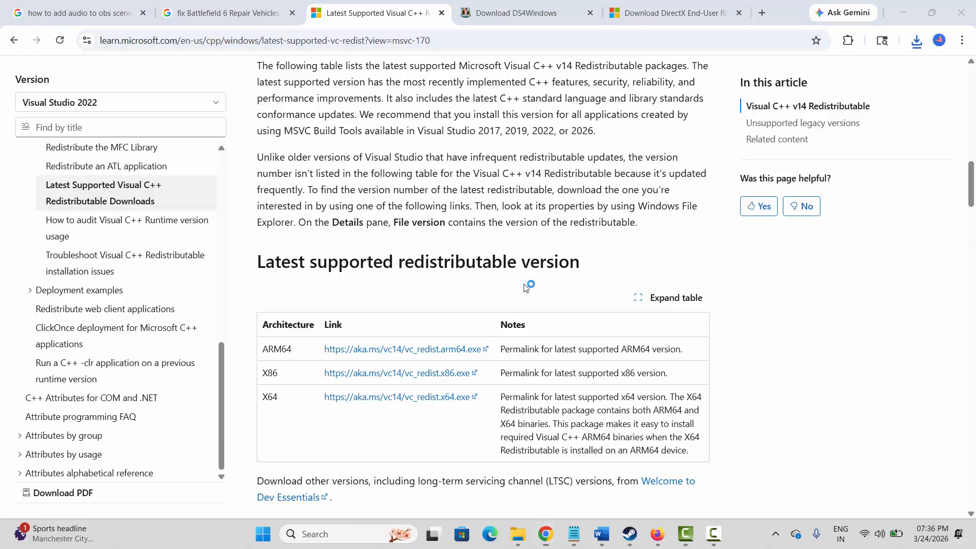
left_click(499, 338)
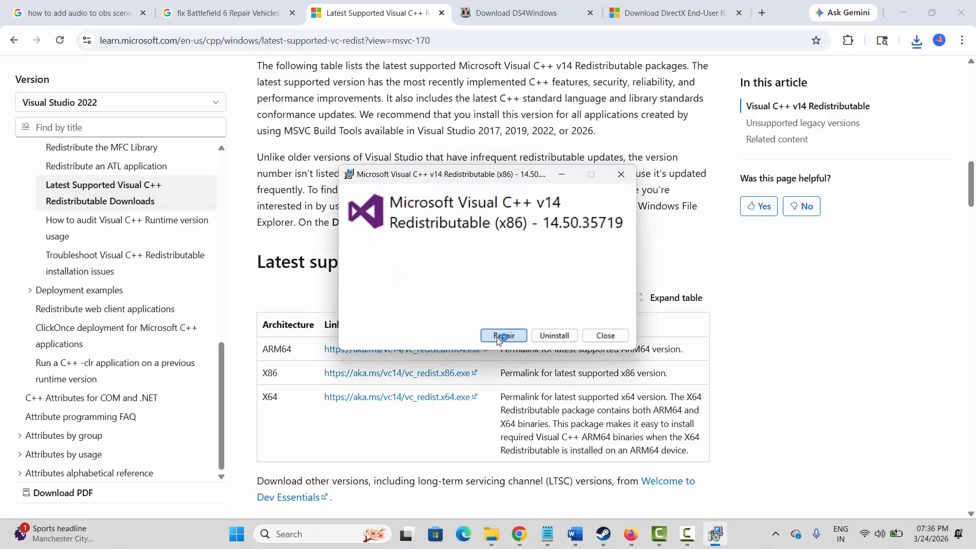
left_click(501, 397)
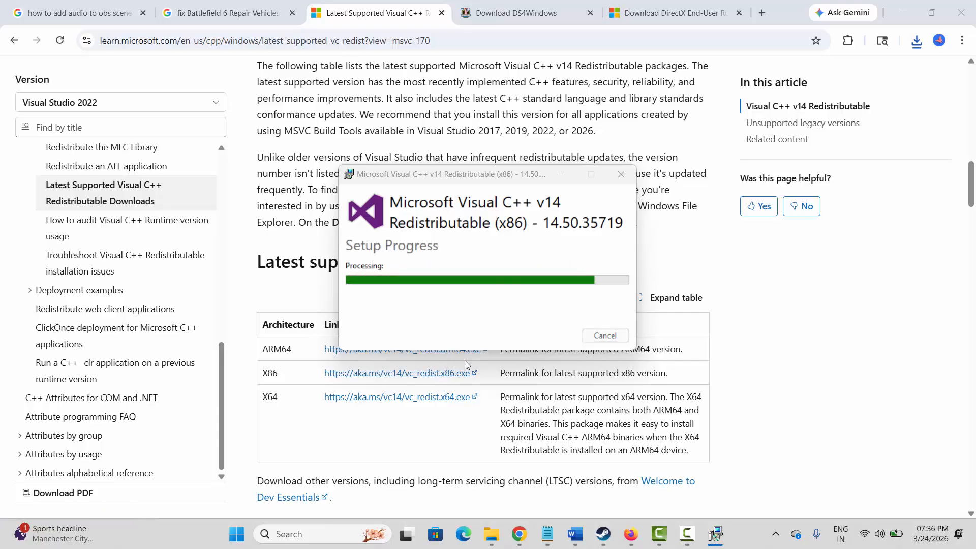
left_click(605, 336)
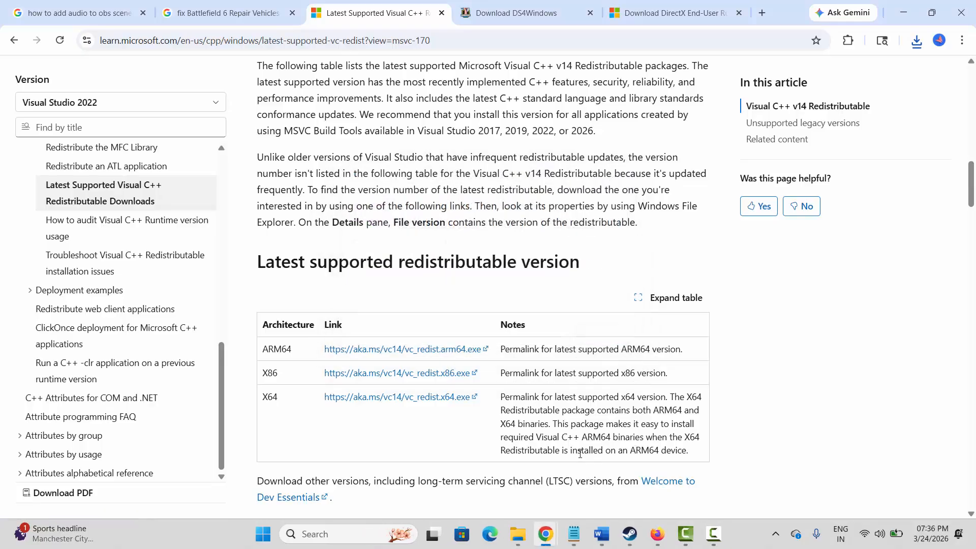
Return to the "How to fix messenger call failed problem" Word document and highlight "restart your PC and then login to" under Method 12
mouse_move(601, 532)
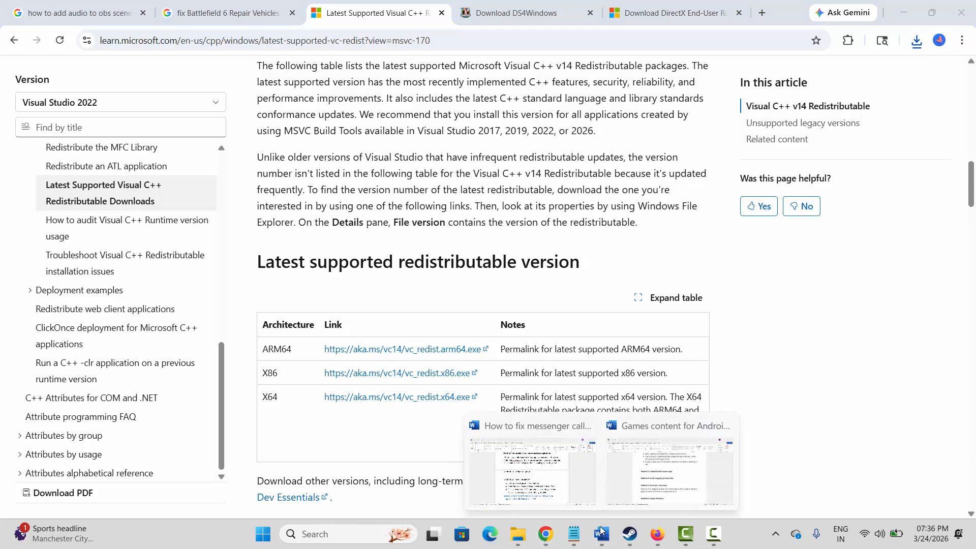
left_click(548, 468)
left_click_drag(374, 396, 573, 397)
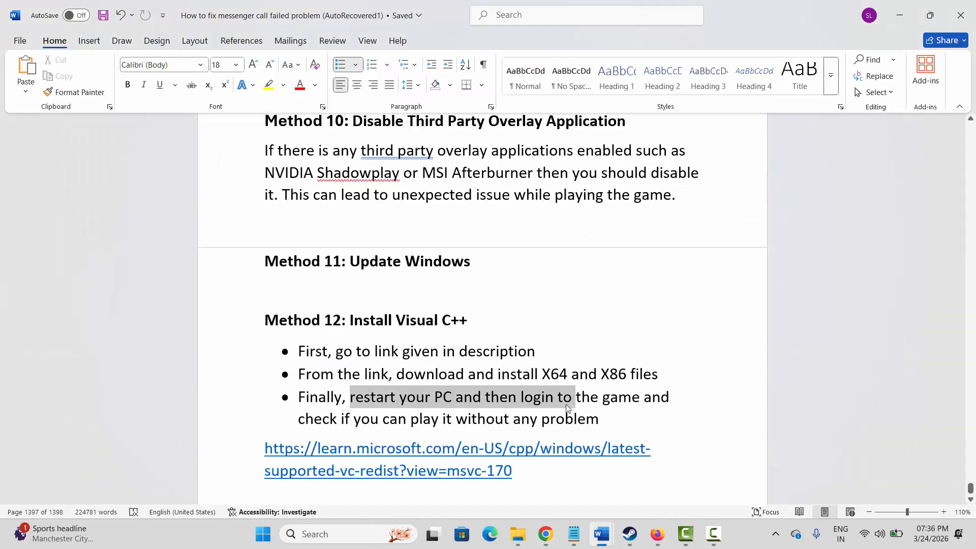
Go to "Method 13: Perform A Clean Boot", run msconfig, and hide all Microsoft services in System Configuration's service list
scroll(422, 402, "down", 2)
scroll(424, 401, "down", 3)
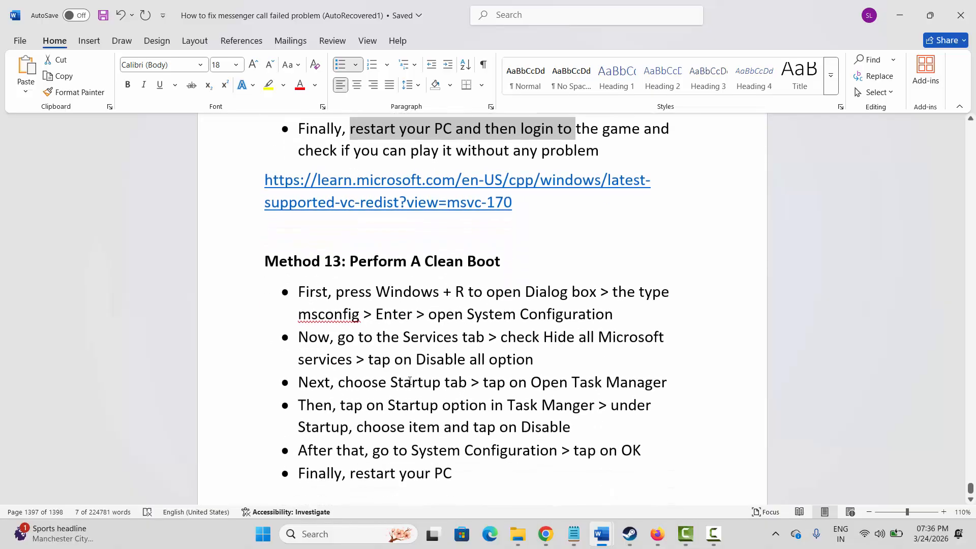
key("super+r")
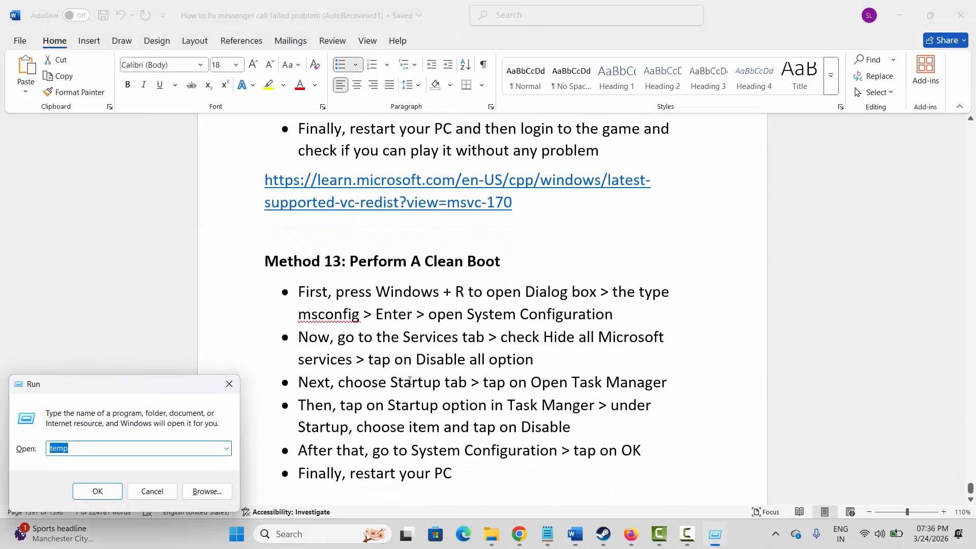
type("msc")
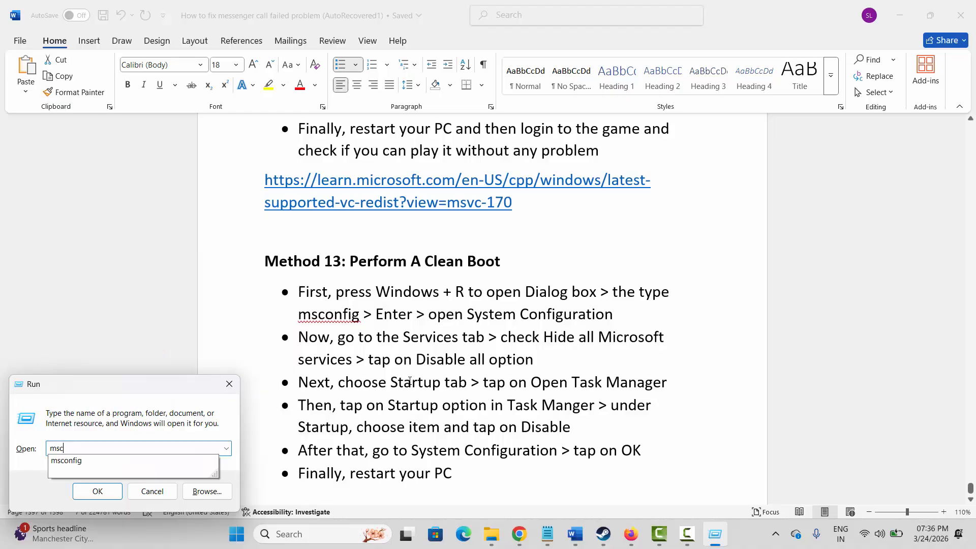
type("onfig")
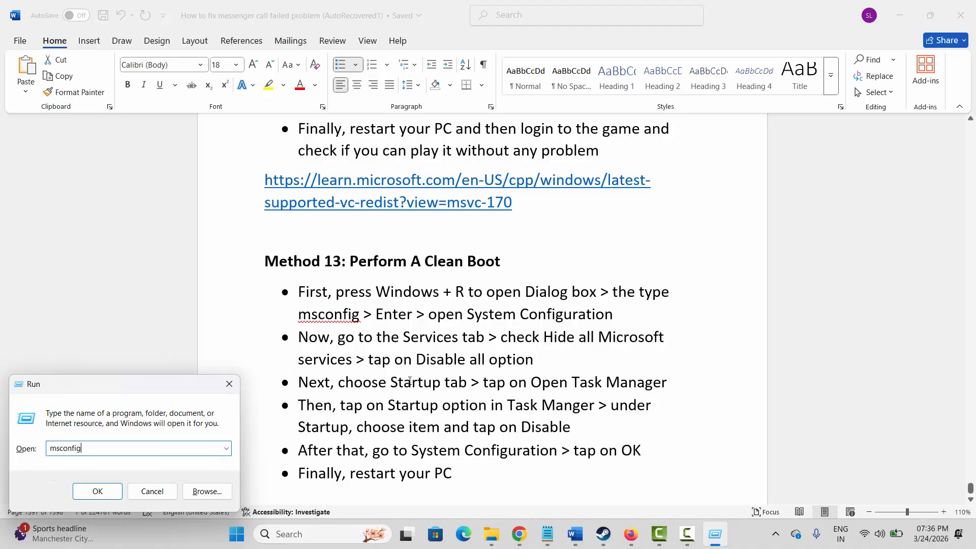
key("Return")
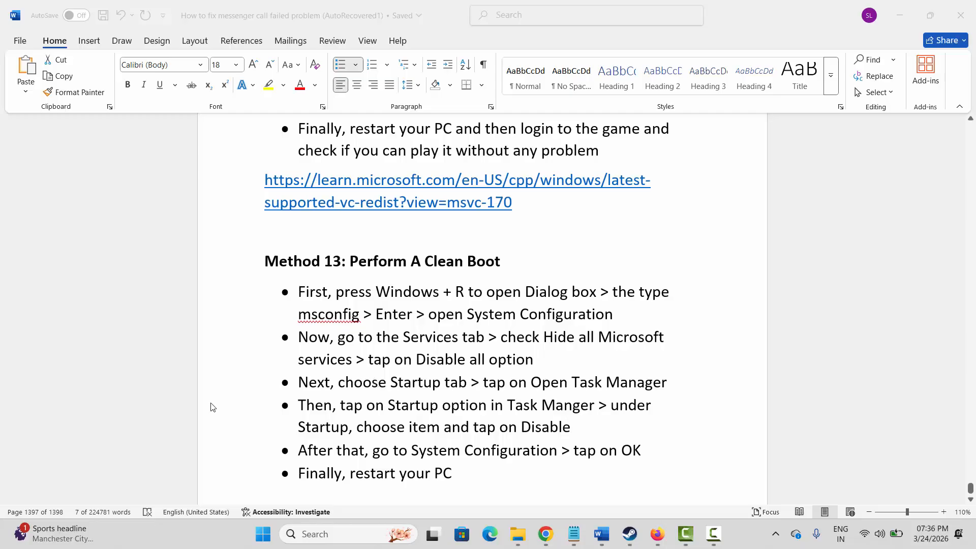
left_click(392, 168)
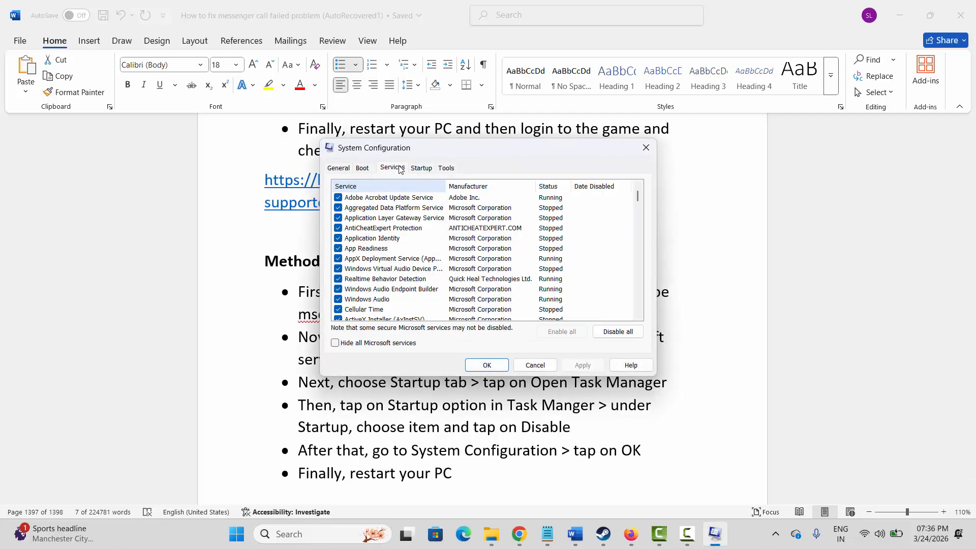
left_click(340, 344)
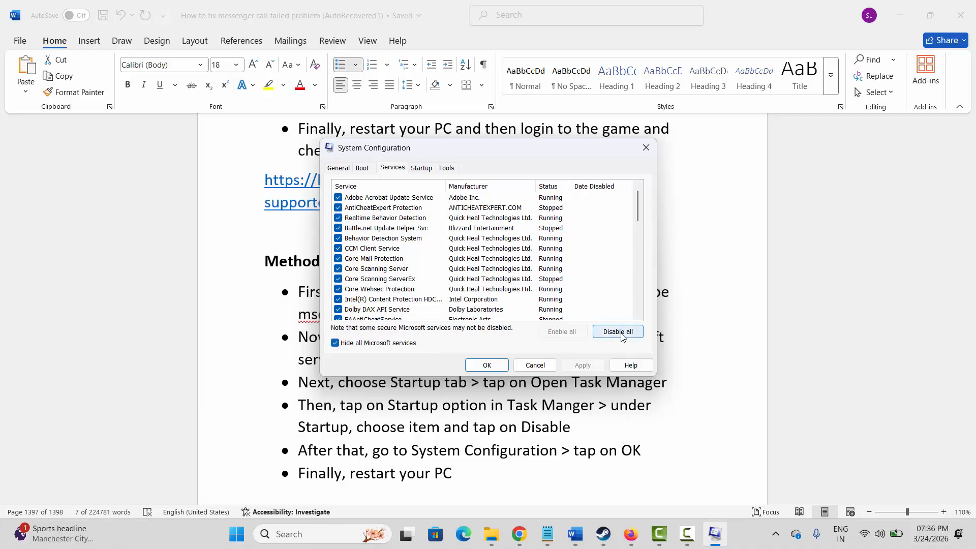
Open Task Manager's startup apps from System Configuration, select RiotClientServices, and close both windows without applying changes
left_click(424, 170)
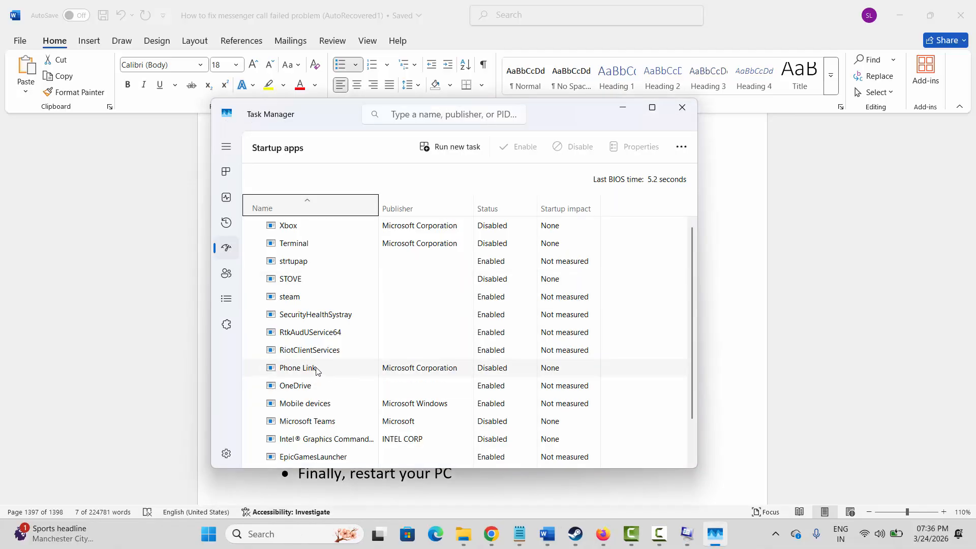
scroll(316, 369, "down", 1)
left_click(307, 300)
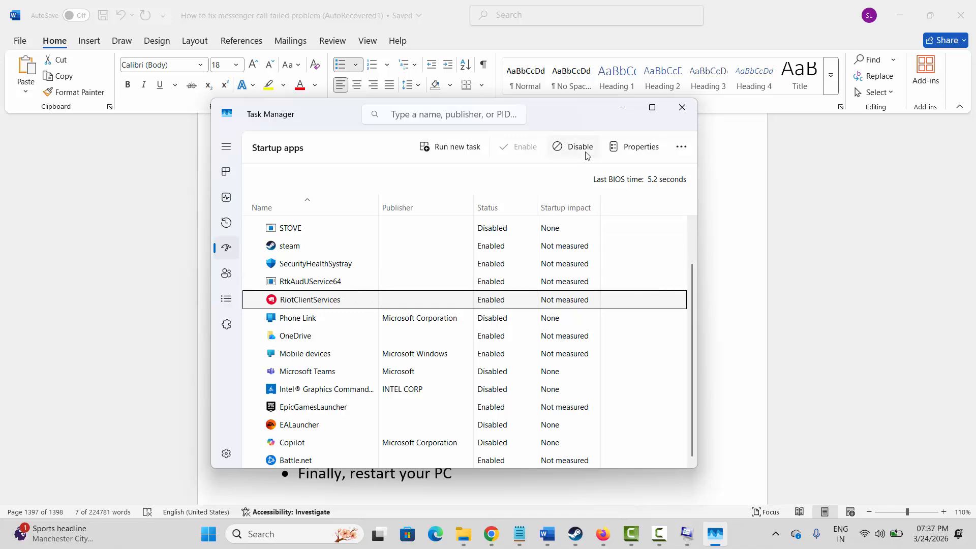
left_click(683, 109)
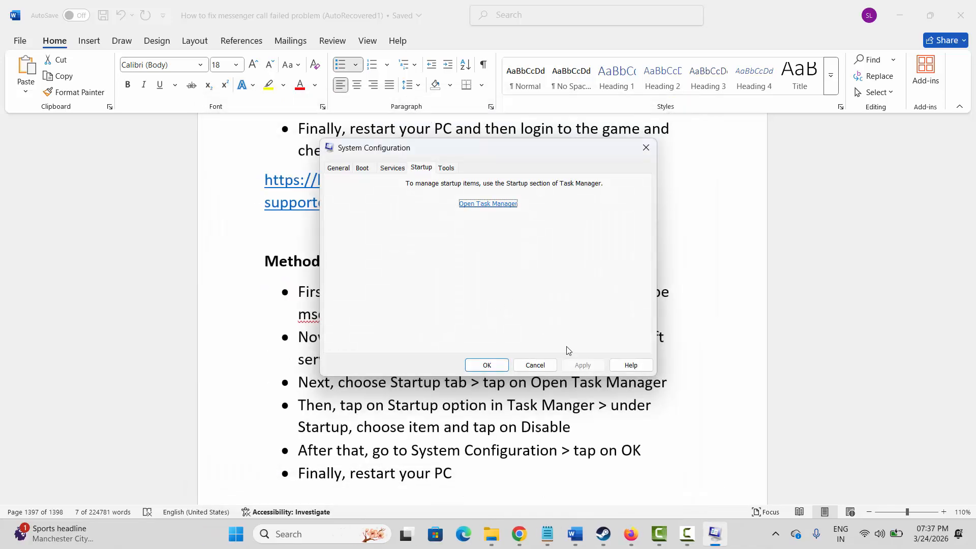
left_click(645, 147)
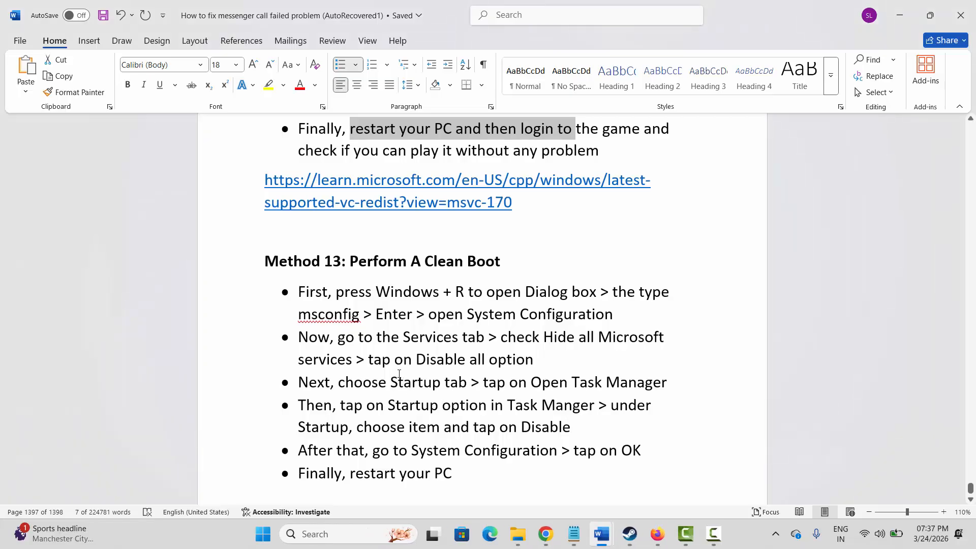
Go to "Method 14: Run Game On Dedicated Graphics Card" in the document and open the Windows Graphics settings
scroll(412, 364, "down", 2)
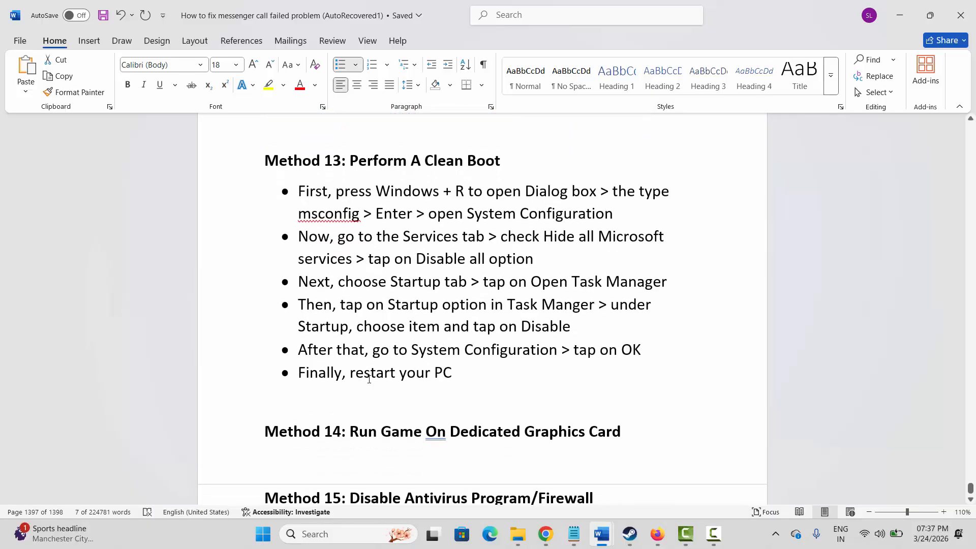
left_click(259, 436)
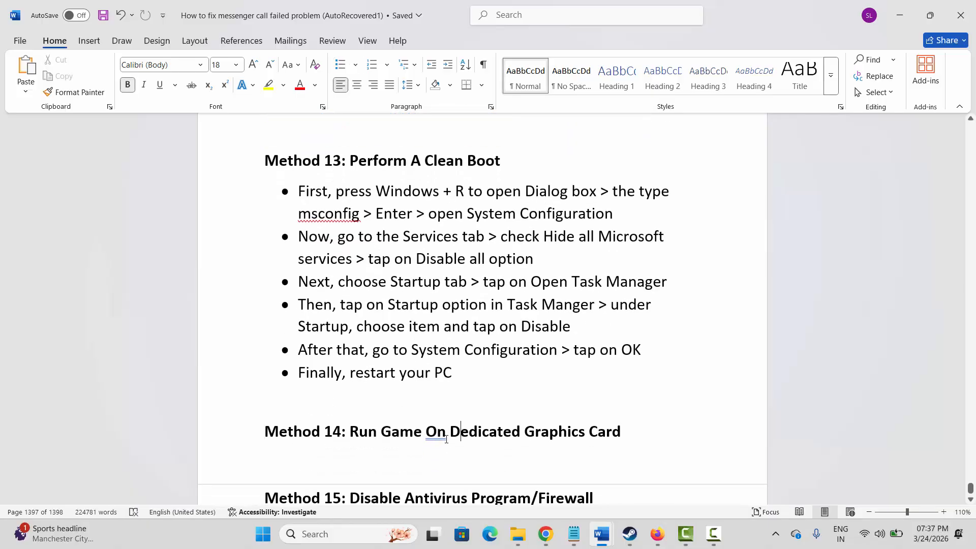
left_click(350, 534)
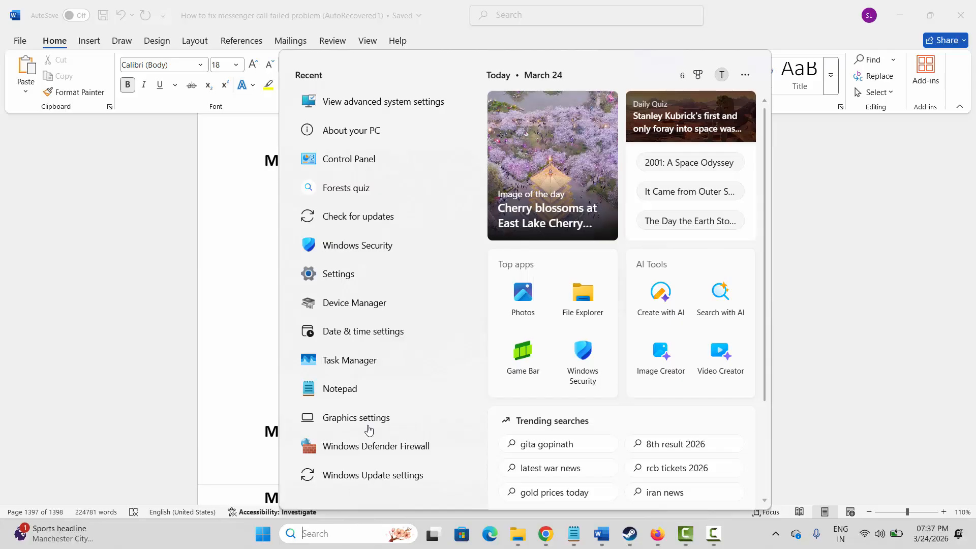
left_click(368, 422)
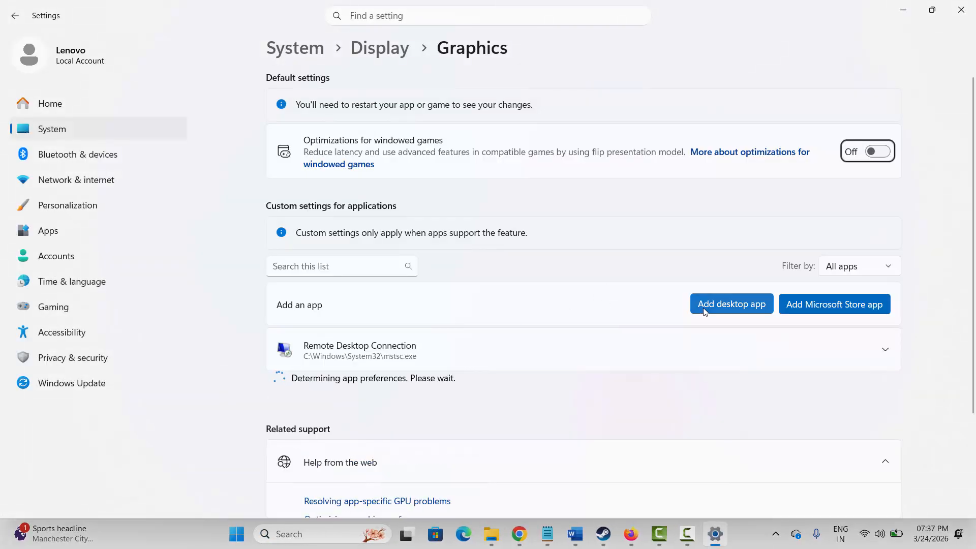
Browse for a desktop app to add, select the Voyage application in TheLastCaretakerDemo, and cancel the selection
left_click(719, 311)
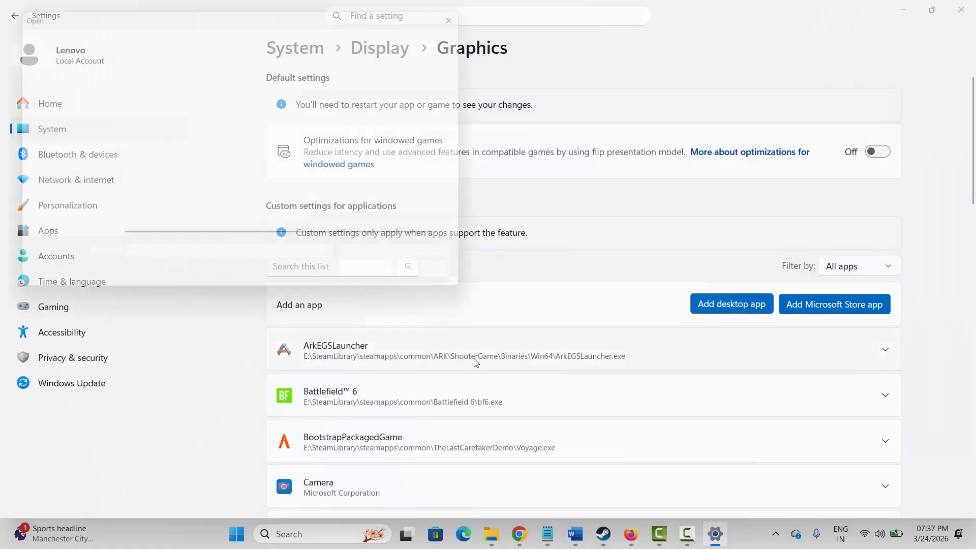
left_click(171, 144)
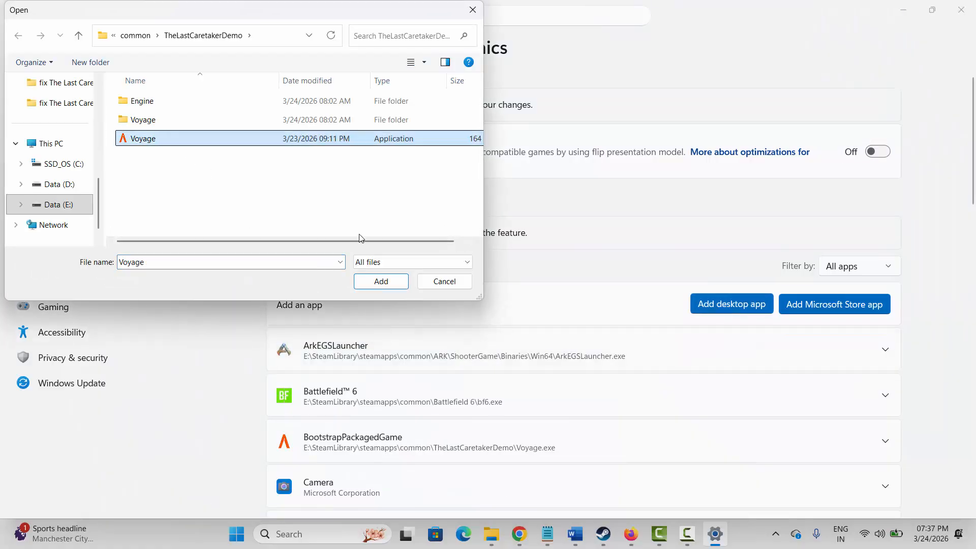
left_click(444, 285)
Set the GPU preference of skate.™ to High Performance (Intel(R) UHD Graphics) and close Settings
scroll(583, 402, "down", 5)
scroll(583, 402, "down", 10)
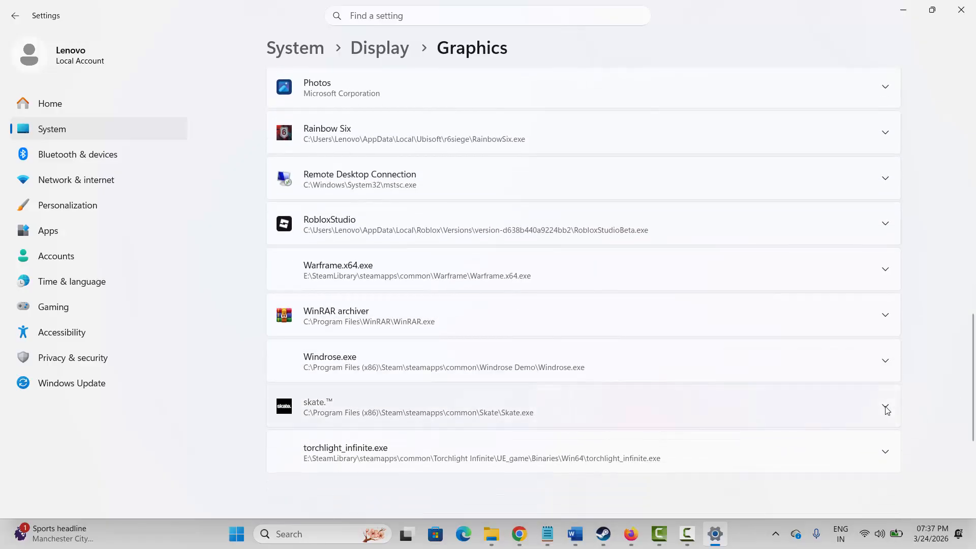
left_click(887, 410)
left_click(773, 447)
left_click(773, 447)
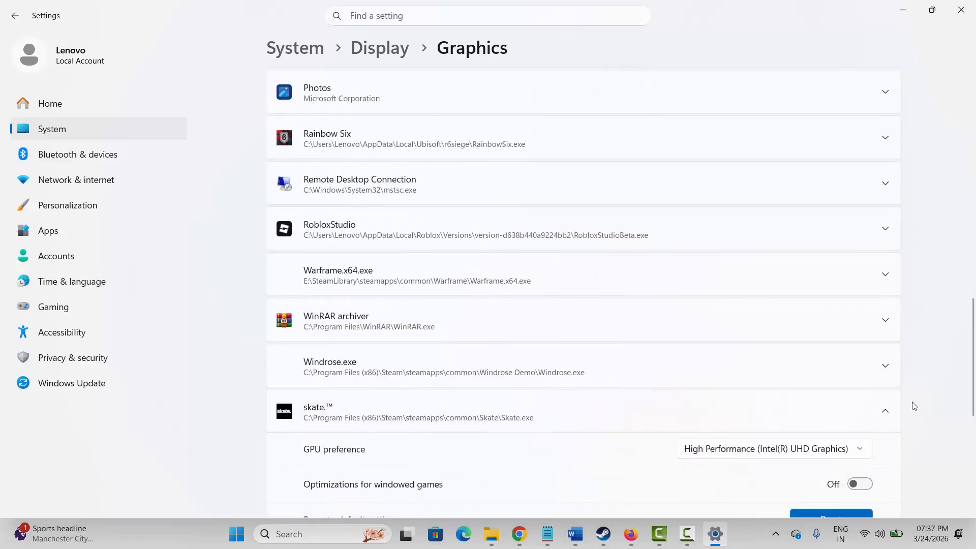
scroll(946, 419, "down", 1)
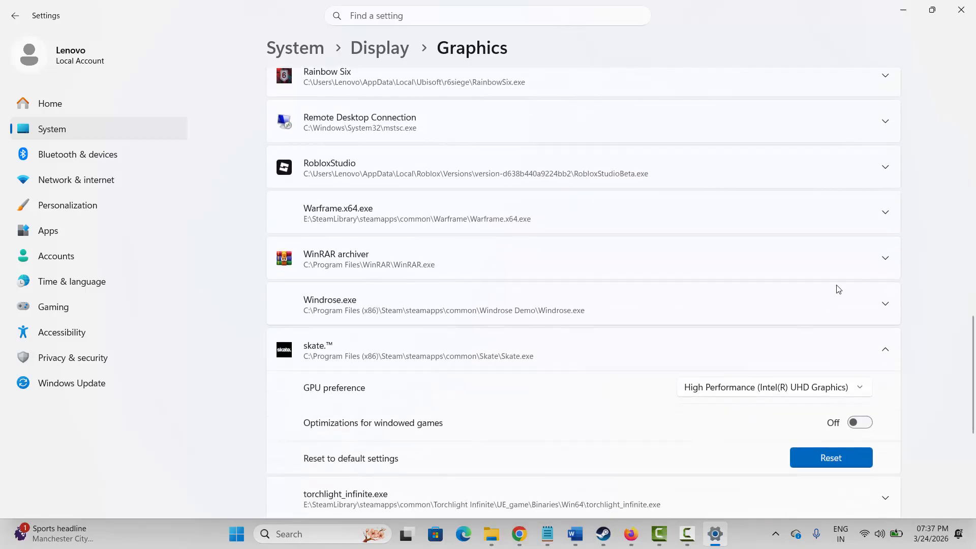
left_click(961, 10)
Examine "Method 15: Disable Antivirus Program/Firewall", highlighting "game play and can" and placing the cursor in the Windows Defender instruction
scroll(460, 349, "down", 3)
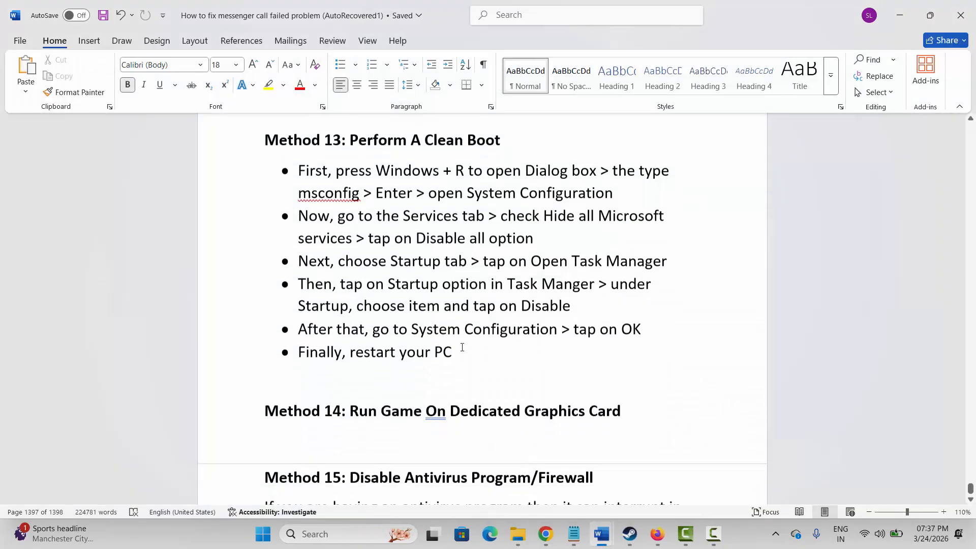
scroll(460, 349, "down", 1)
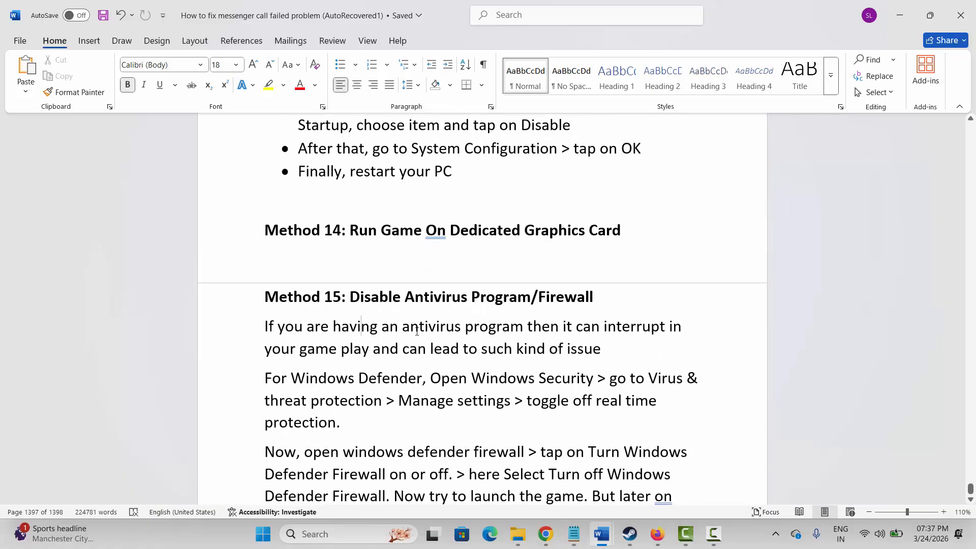
left_click_drag(338, 328, 580, 328)
left_click_drag(301, 350, 430, 351)
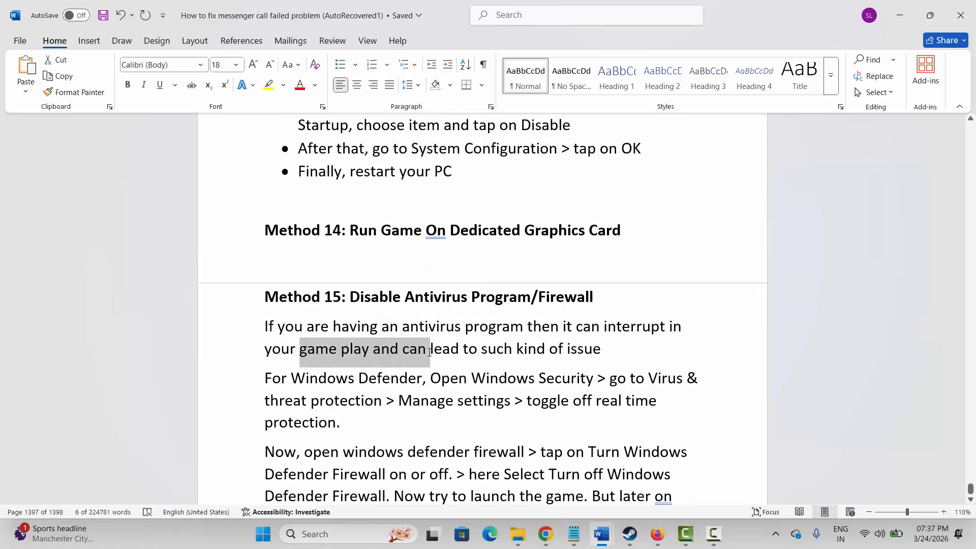
left_click(450, 379)
scroll(356, 383, "down", 1)
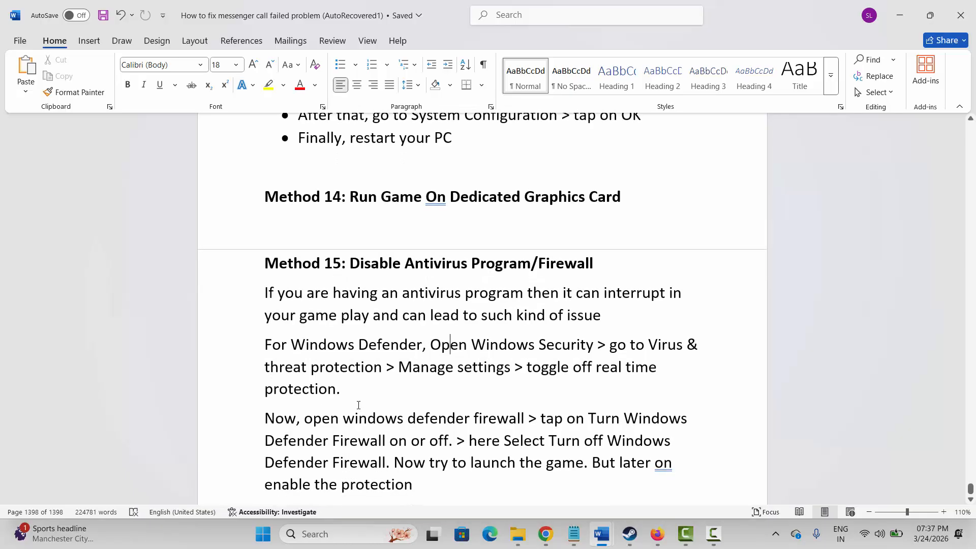
Open the Virus & threat protection settings in Windows Security, examine the Real-time protection switch, and close the window
left_click(334, 537)
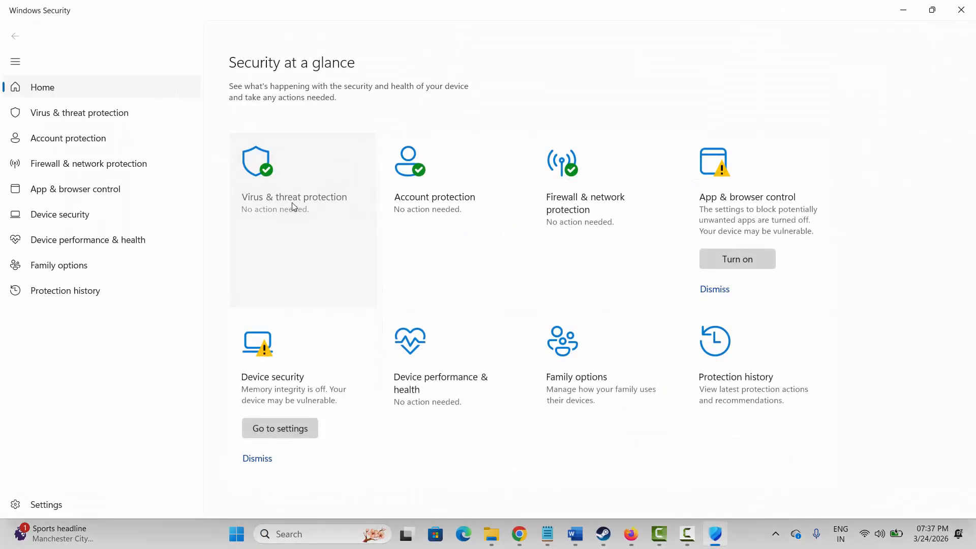
left_click(293, 204)
scroll(294, 434, "down", 5)
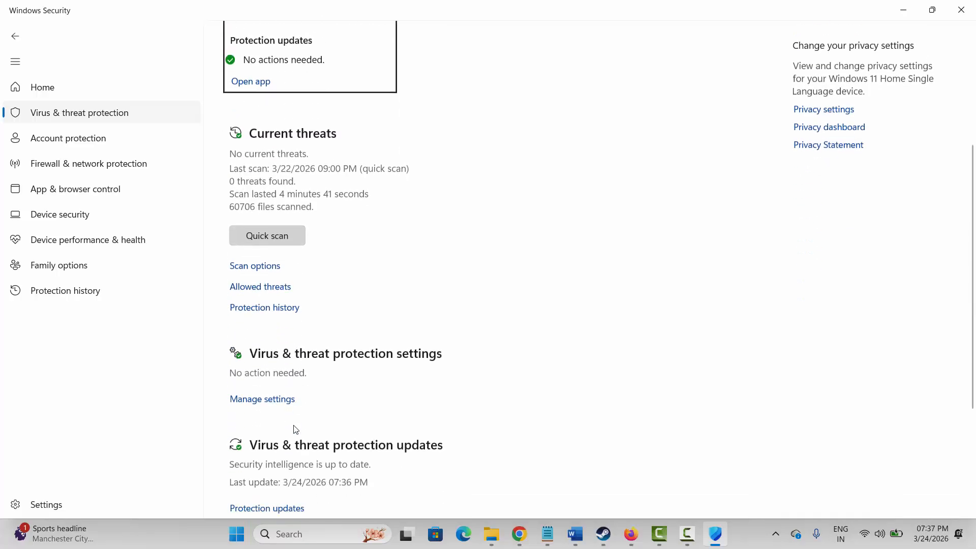
left_click(262, 387)
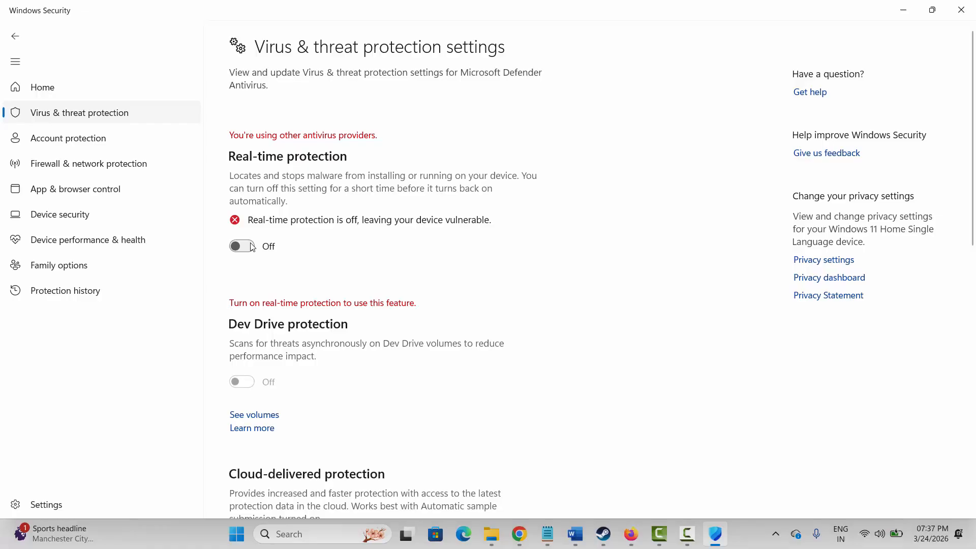
left_click(970, 19)
Open Windows Defender Firewall's Customize Settings and select Turn off Windows Defender Firewall for private and public networks
left_click(336, 538)
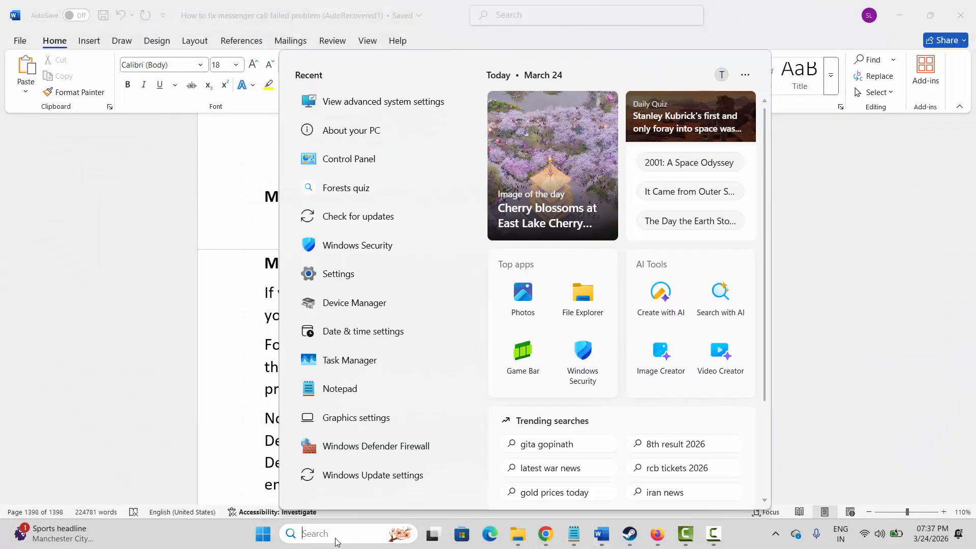
left_click(359, 447)
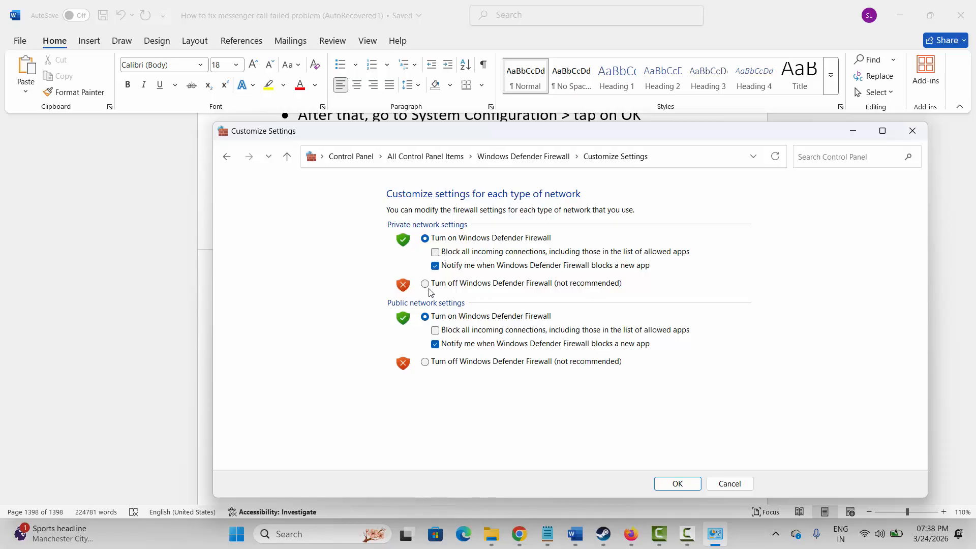
left_click(426, 285)
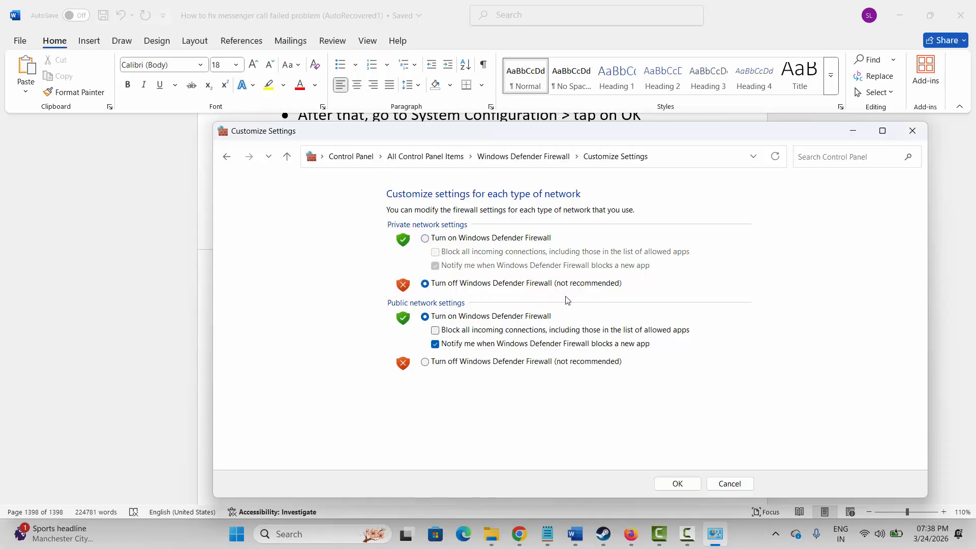
left_click(427, 362)
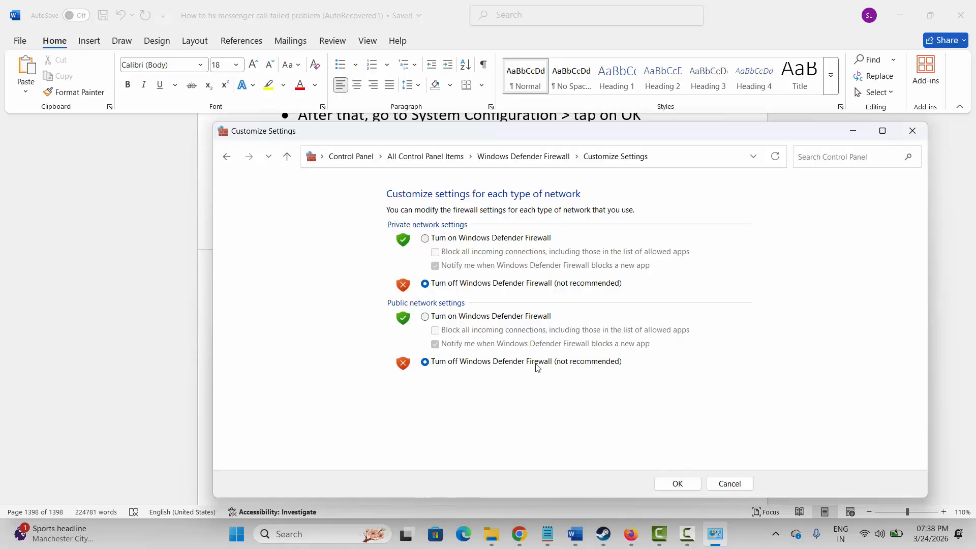
Reselect Turn on Windows Defender Firewall for private and public networks, cancel the settings, and return to the Word document
left_click(425, 239)
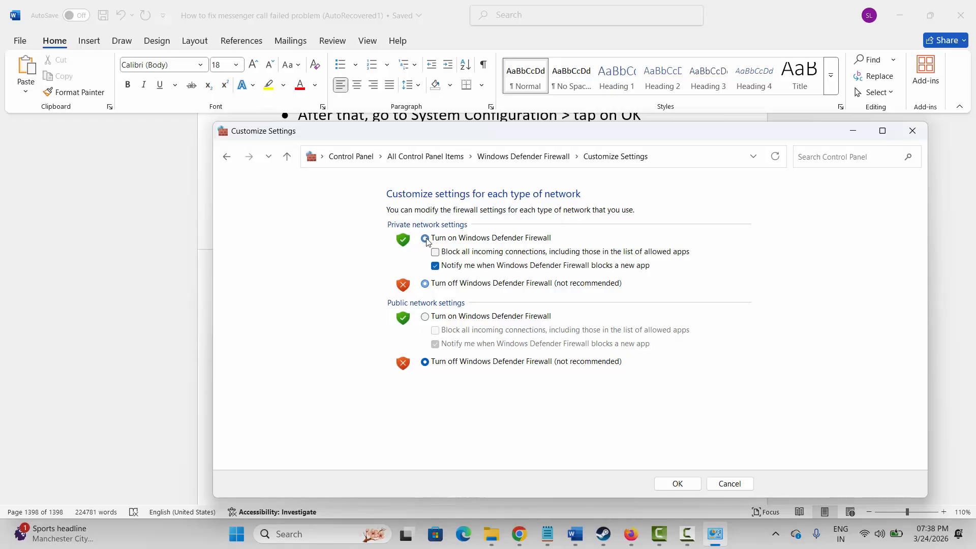
left_click(426, 317)
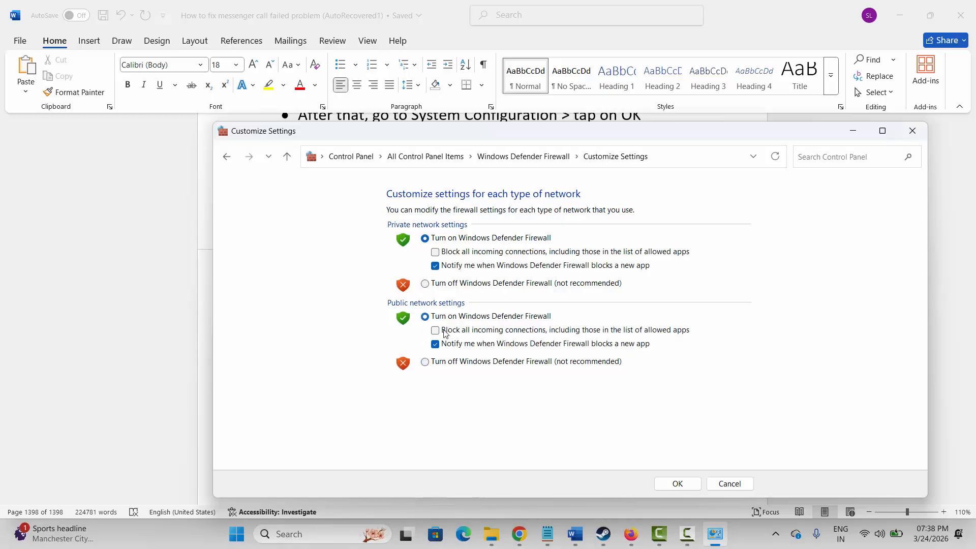
left_click(728, 484)
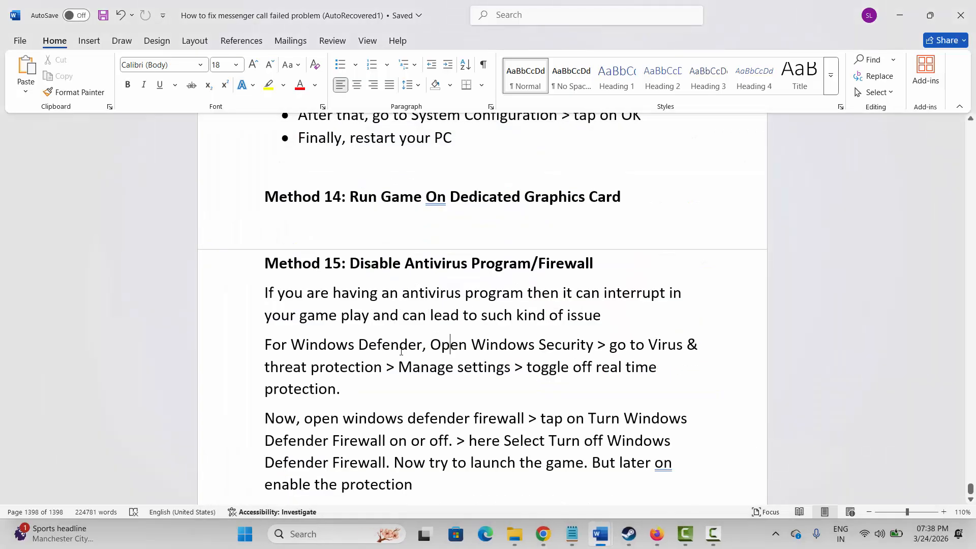
Examine the "Method 16: Reinstall Outward Definitive Edition Game" heading, selecting the whole line and placing the cursor below it
scroll(424, 367, "down", 3)
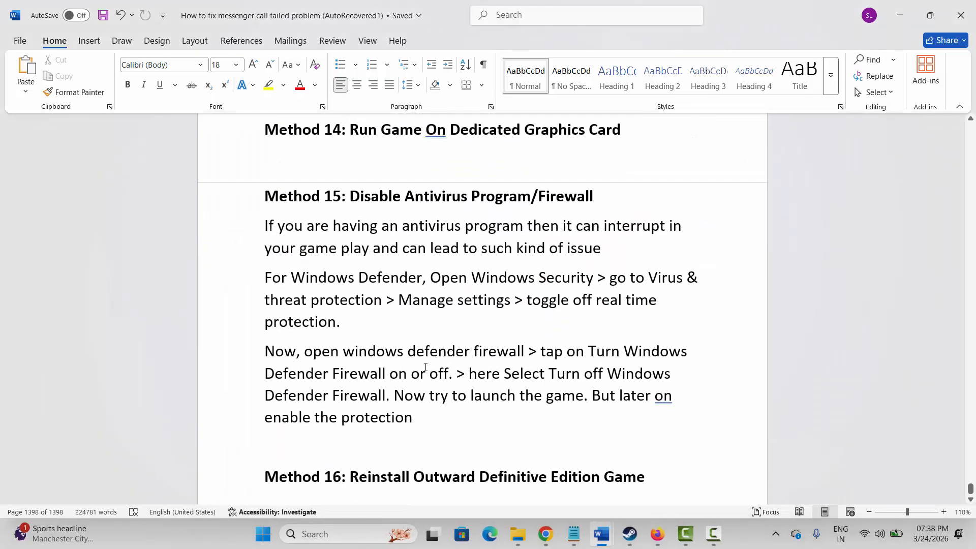
left_click(232, 454)
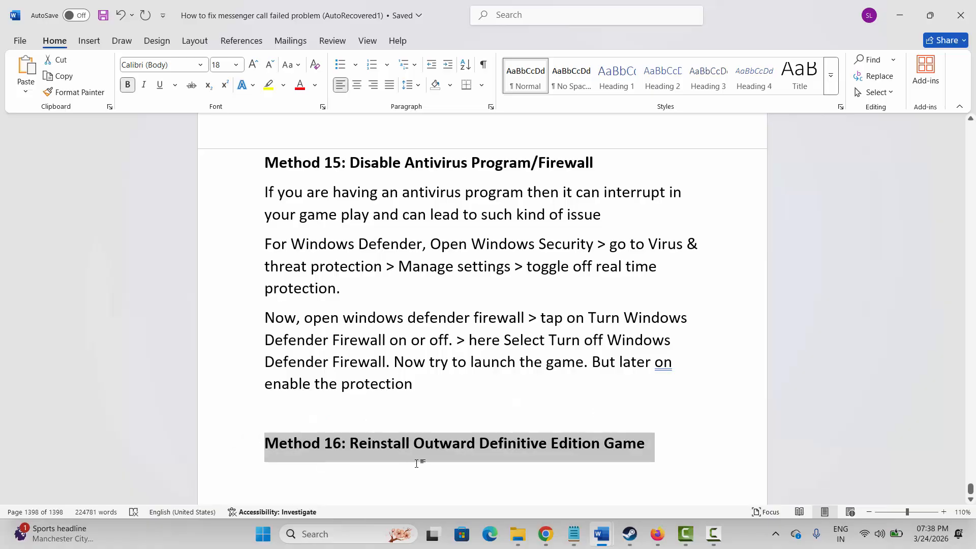
left_click(517, 465)
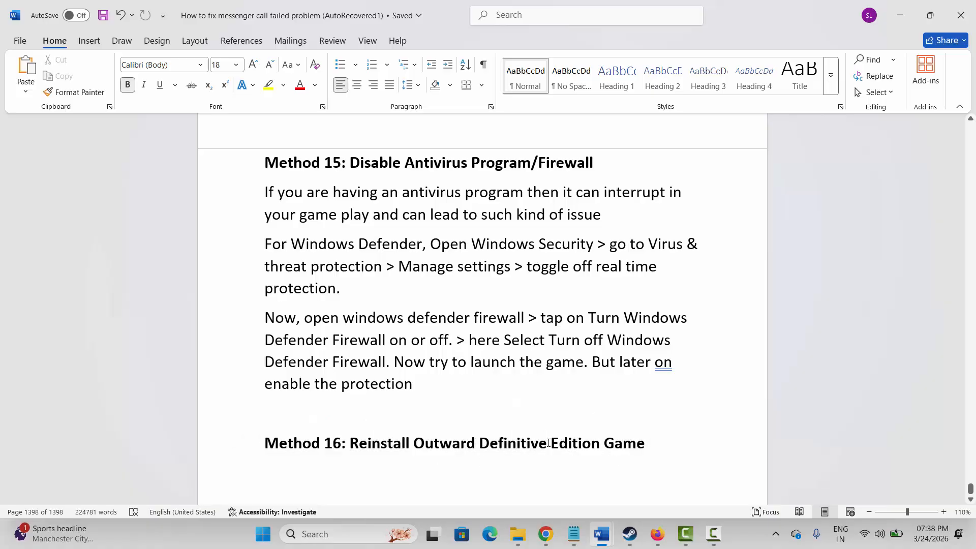
Switch to Steam, bring up the uninstall confirmation for skate. from the library, and cancel it
left_click(629, 534)
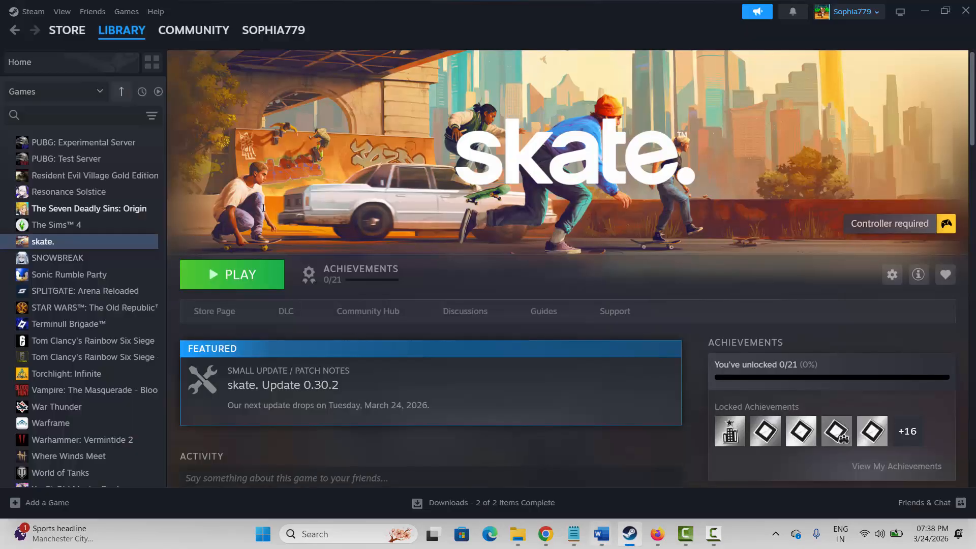
right_click(46, 242)
mouse_move(87, 318)
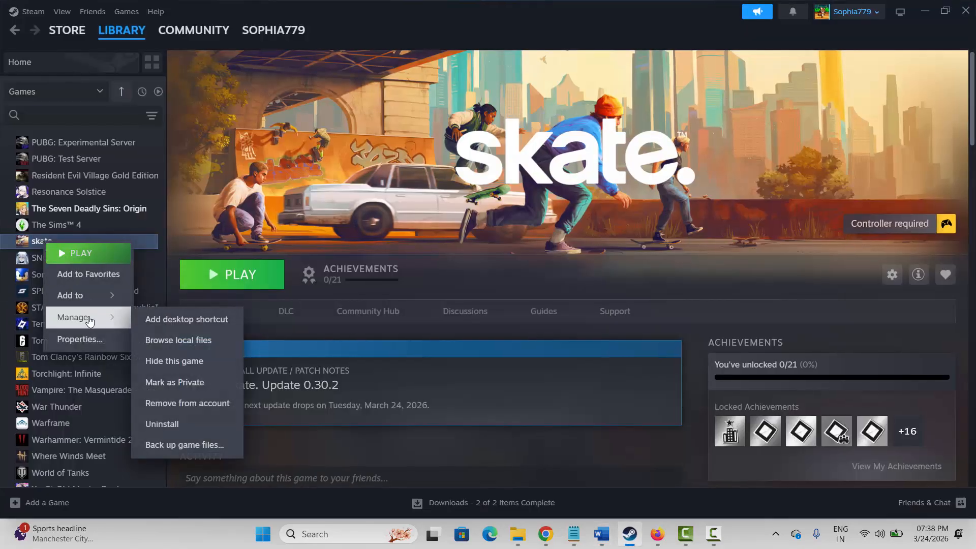
left_click(175, 425)
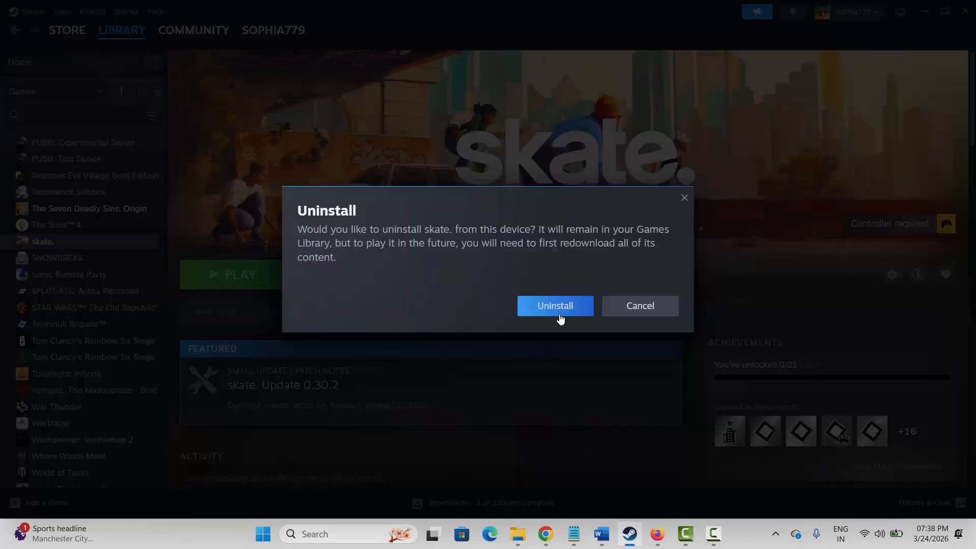
left_click(645, 315)
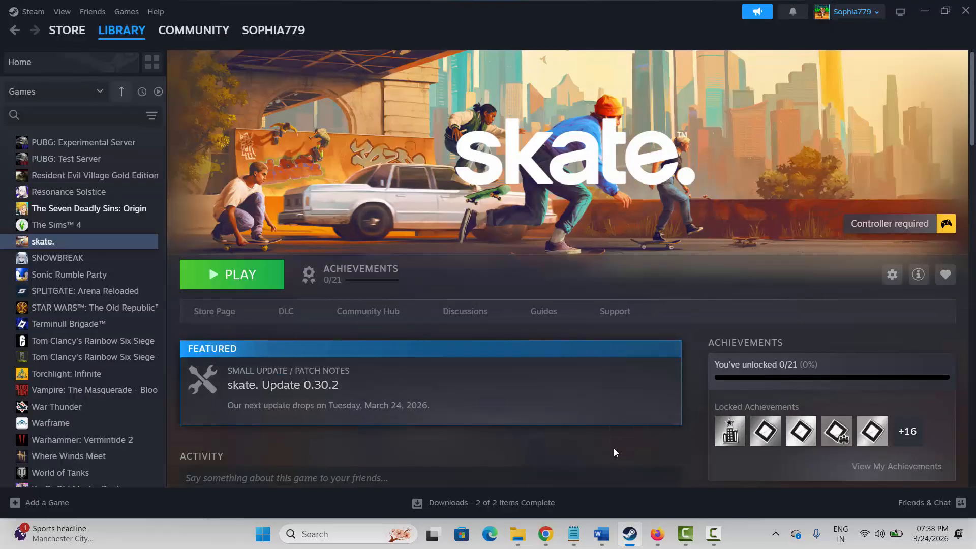
Return to the Word document, highlight "Outward Definitive Edition" in the Method 16 heading, and clear the selection
left_click(601, 533)
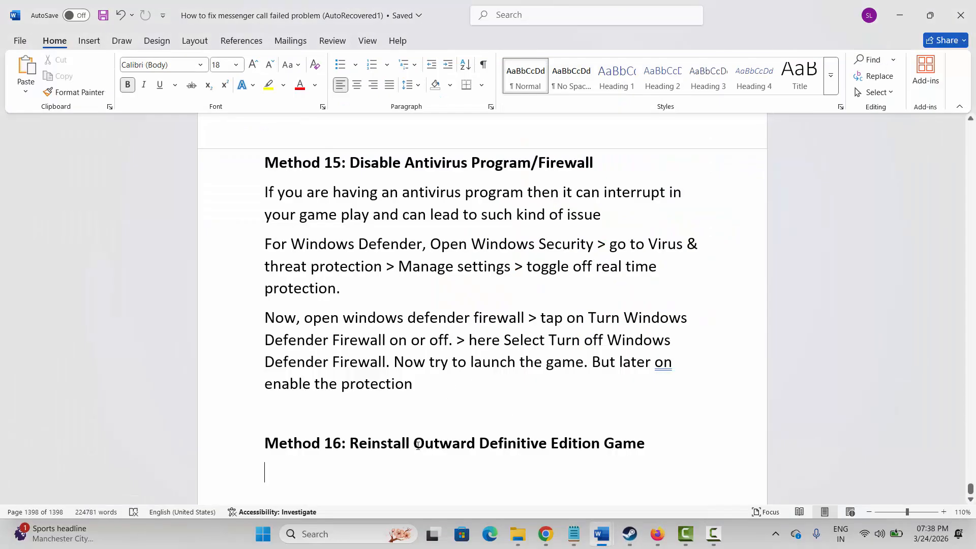
left_click_drag(417, 446, 567, 449)
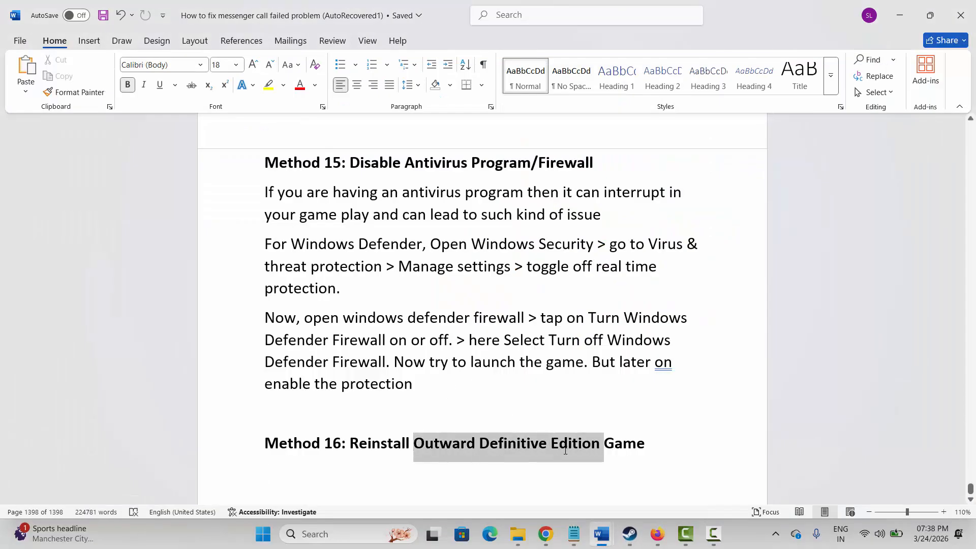
left_click(437, 427)
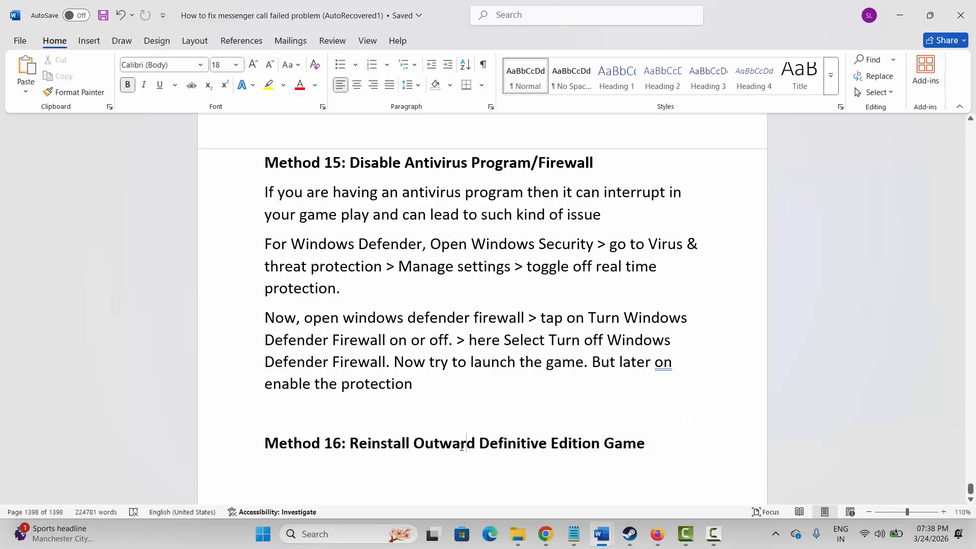